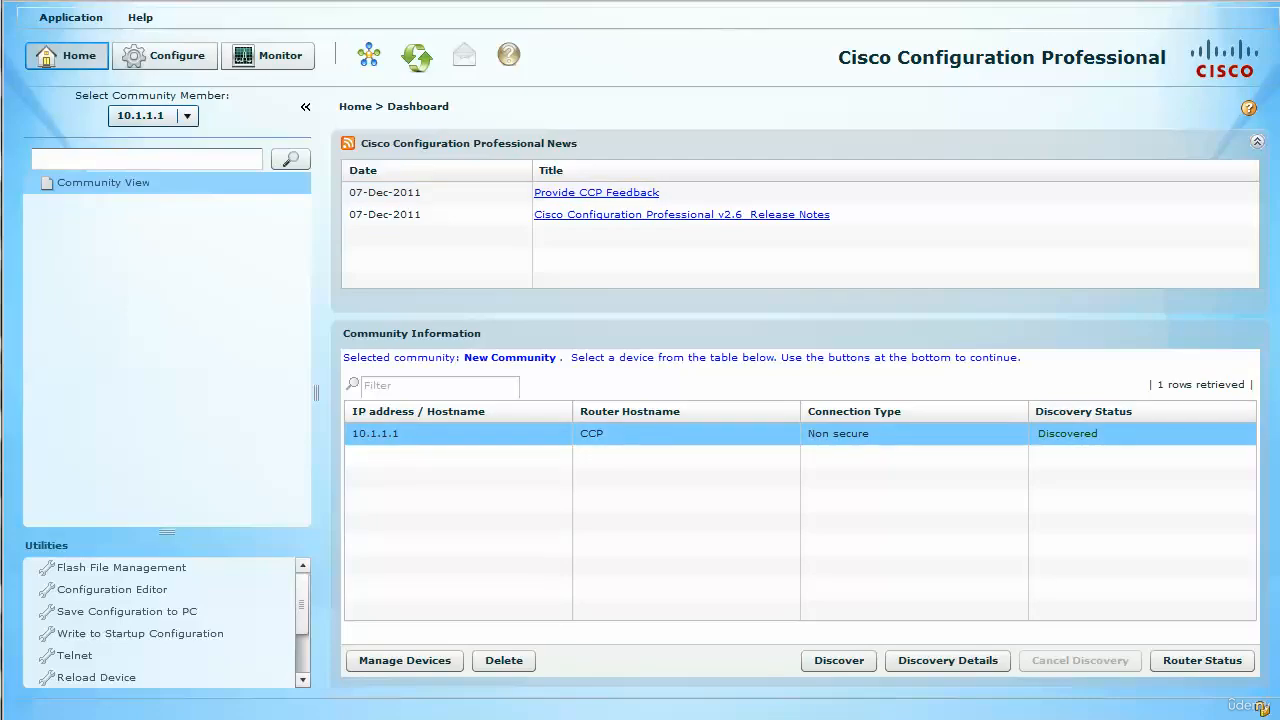
- Open the Firewall configuration page in the router's Security settings
left_click(163, 55)
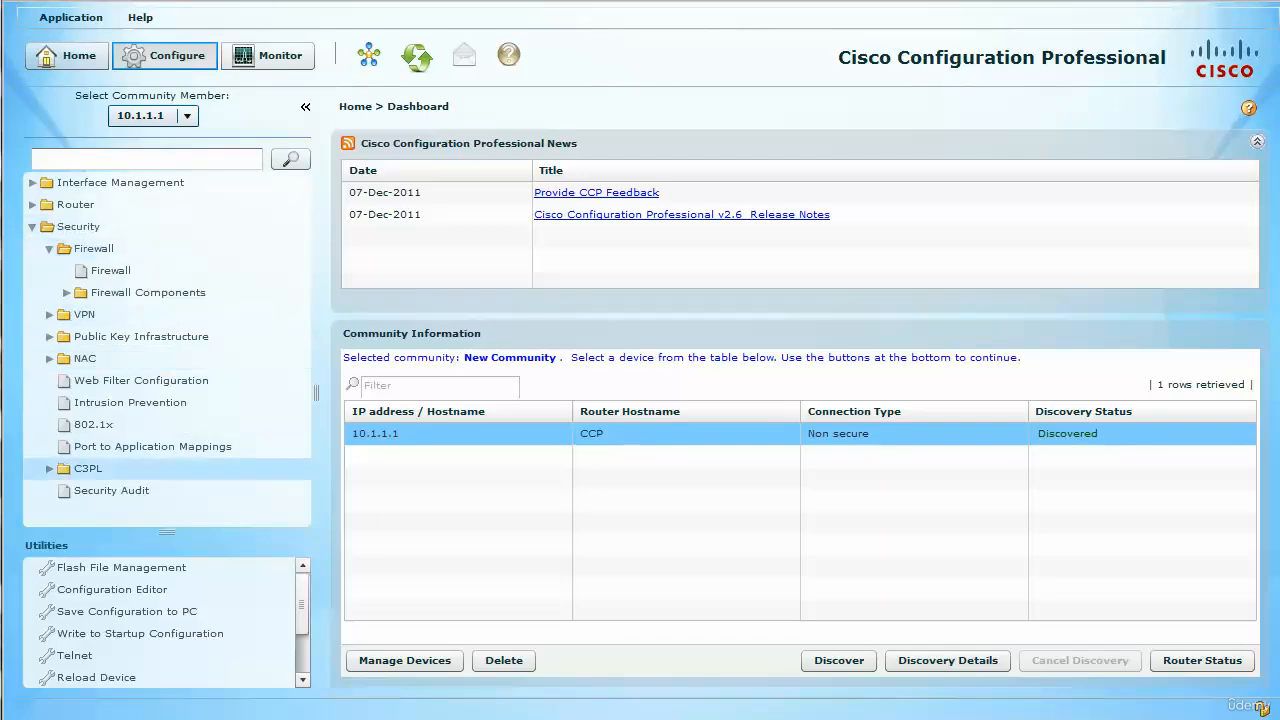
left_click(32, 226)
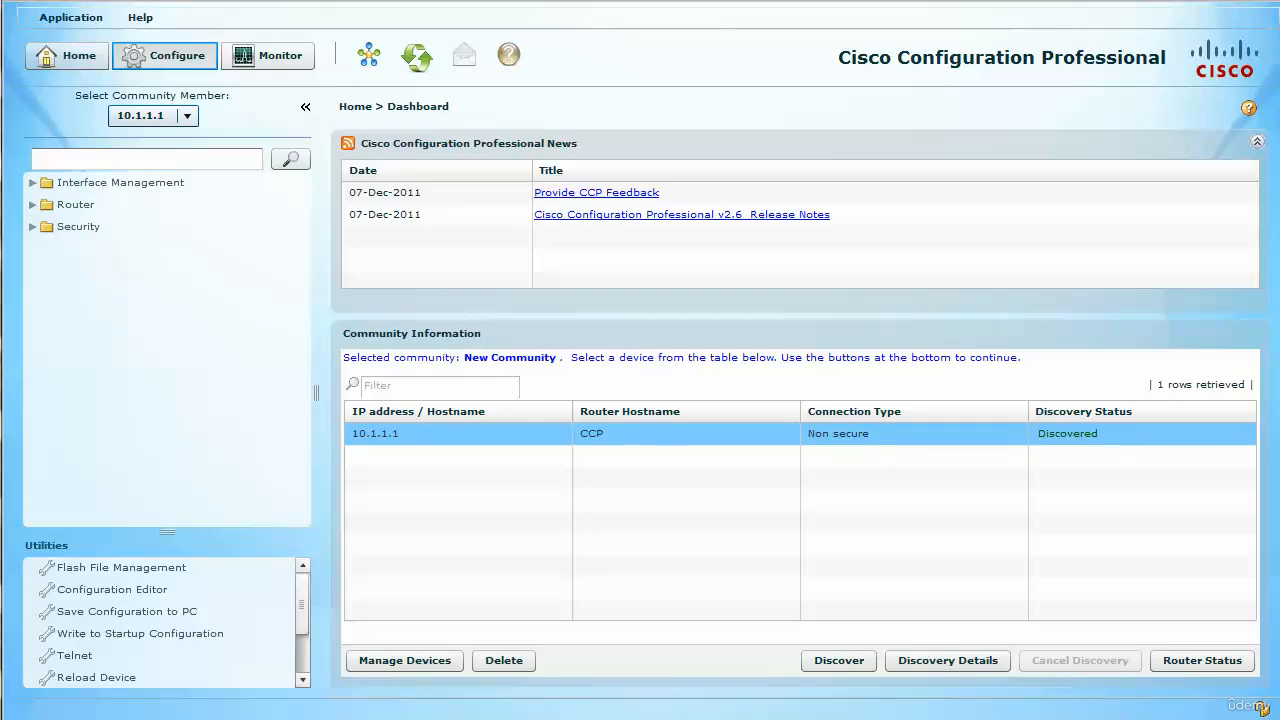
left_click(32, 205)
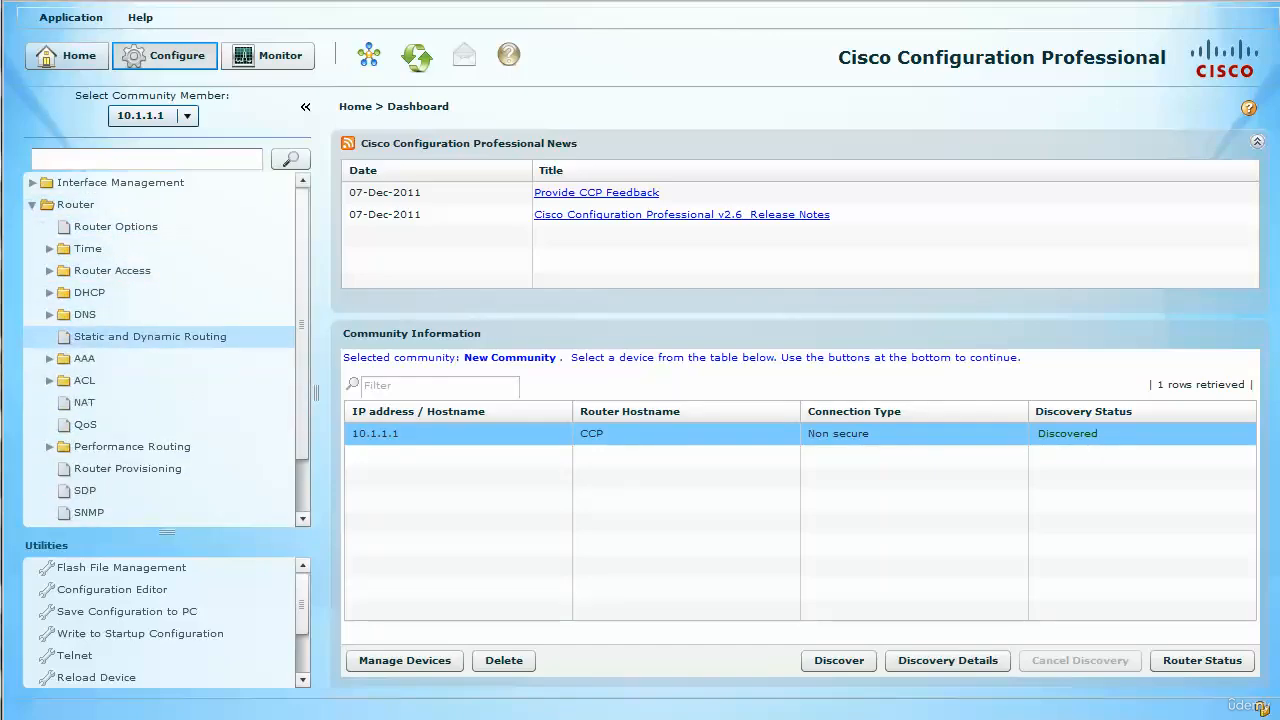
left_click_drag(302, 335, 302, 387)
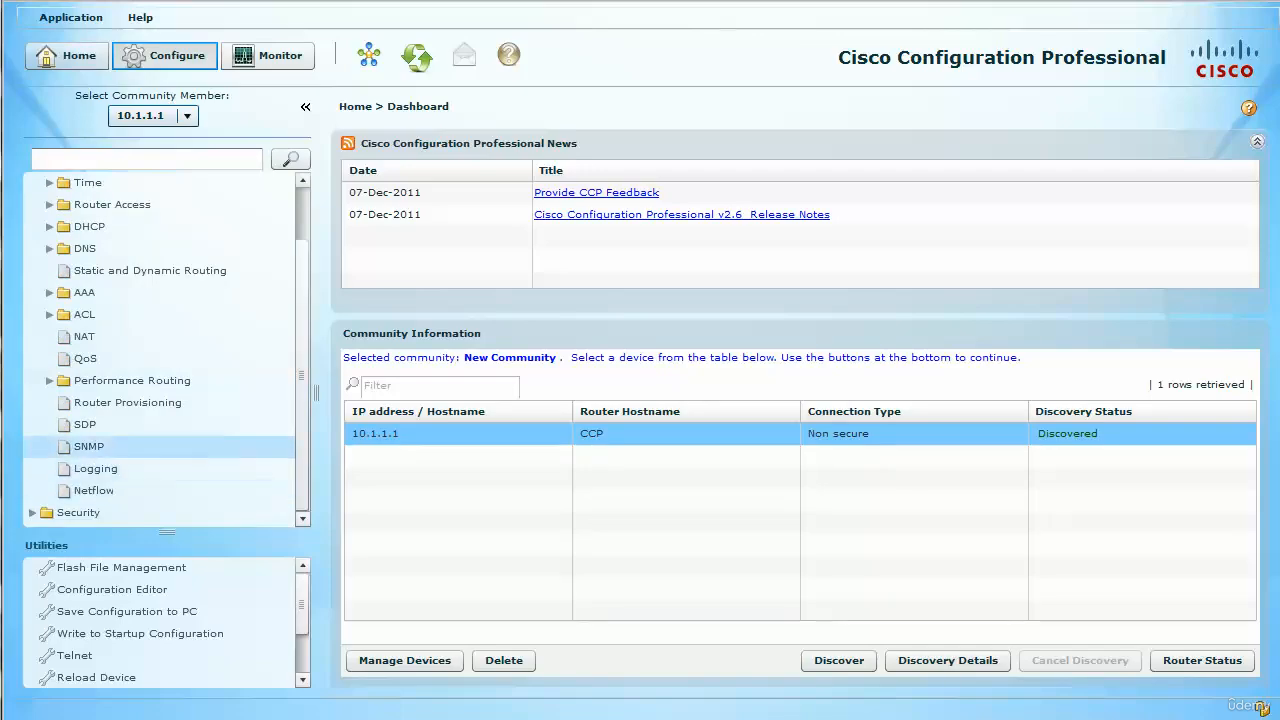
left_click(32, 512)
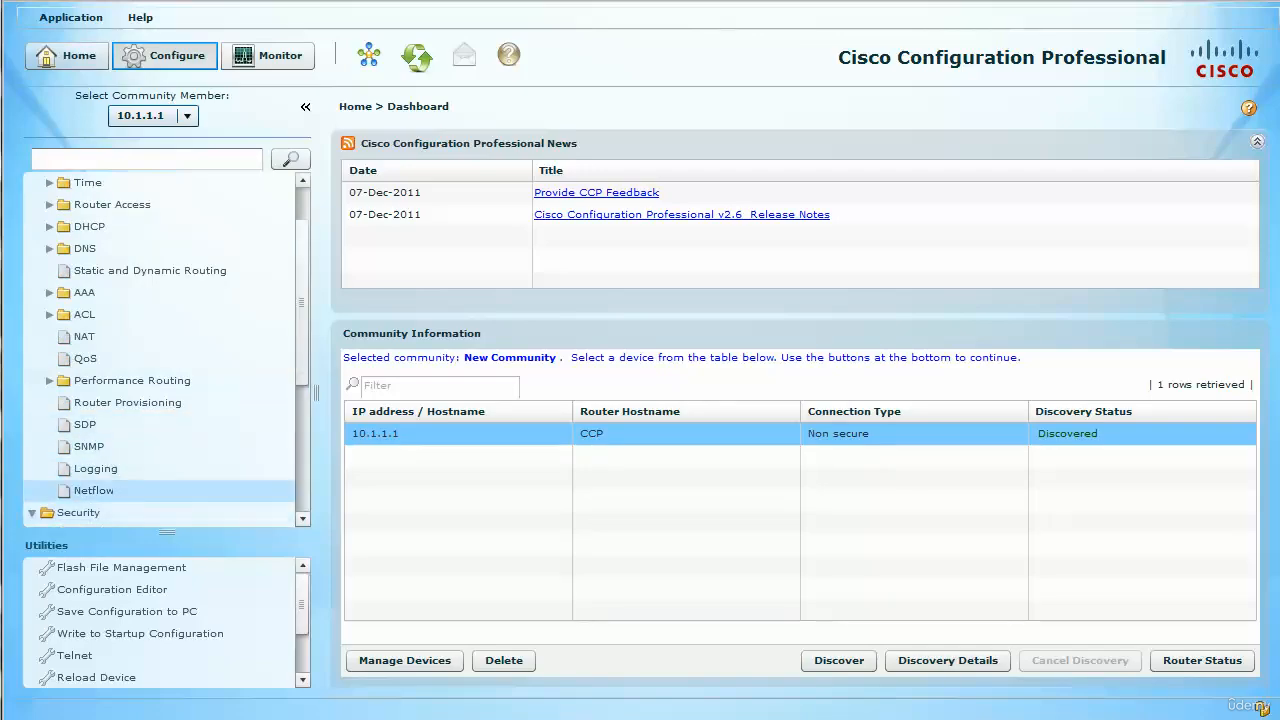
left_click(85, 248)
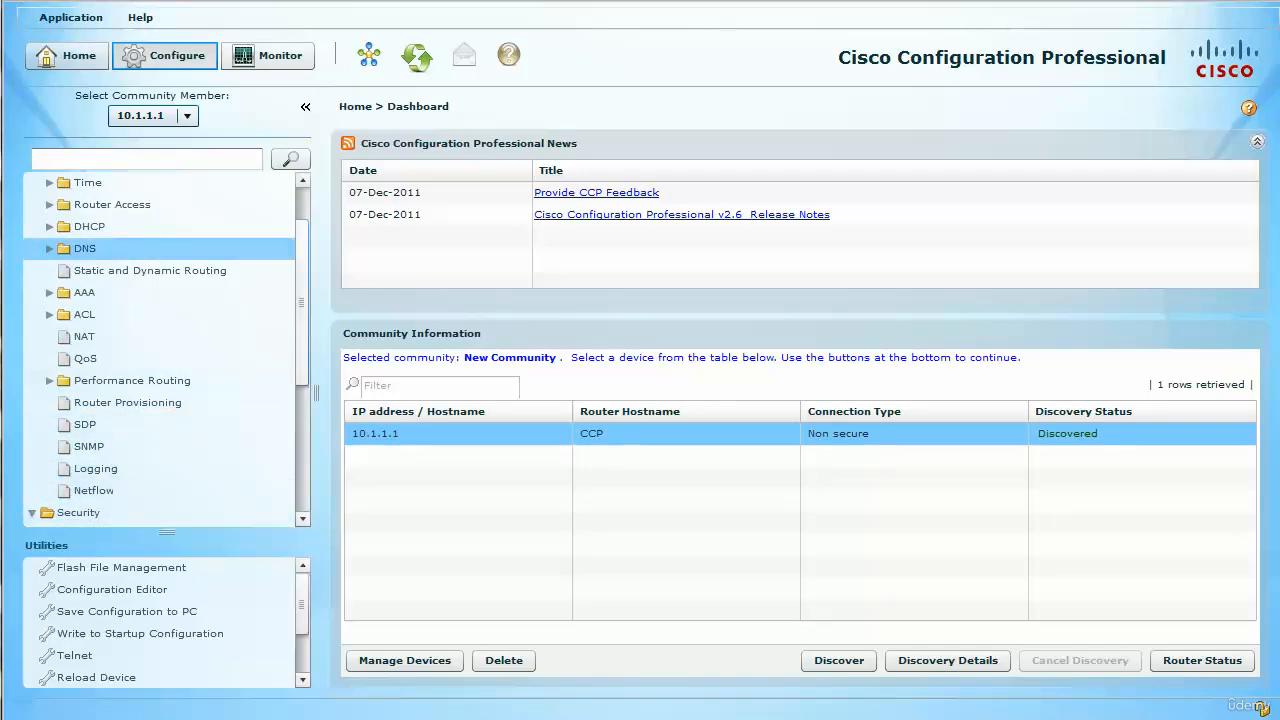
scroll(150, 336, "down", 4)
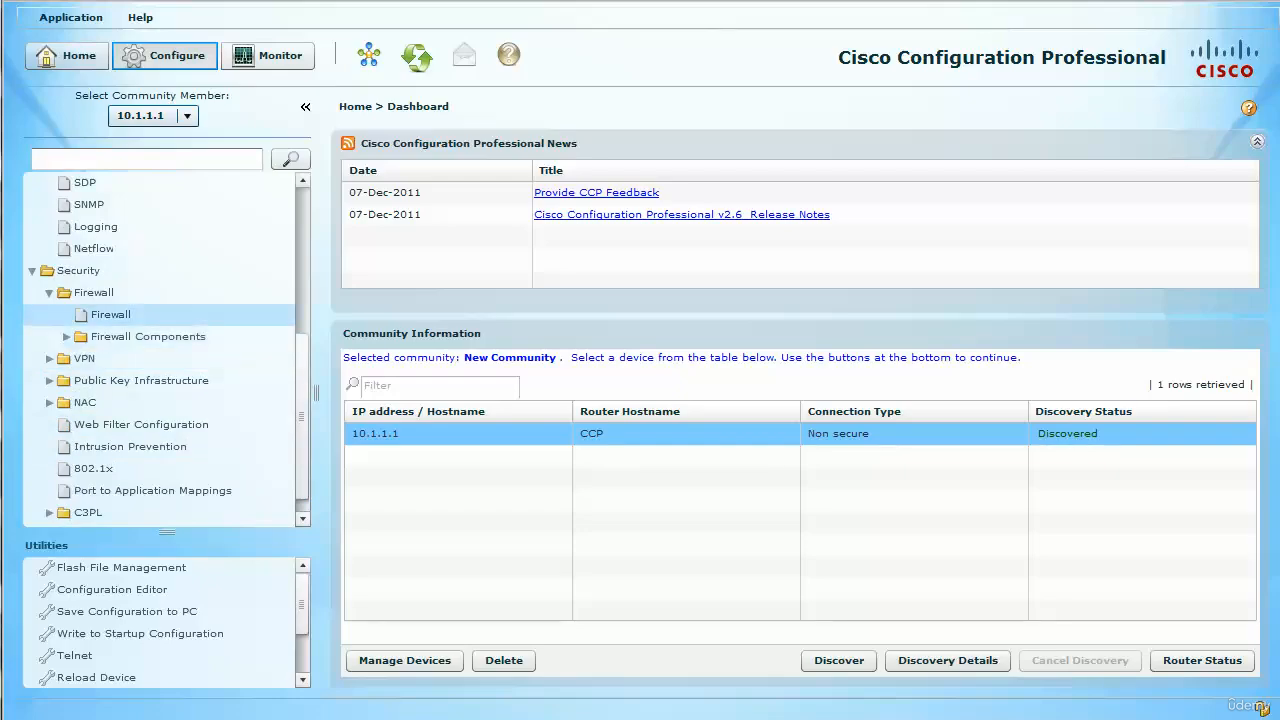
left_click(123, 314)
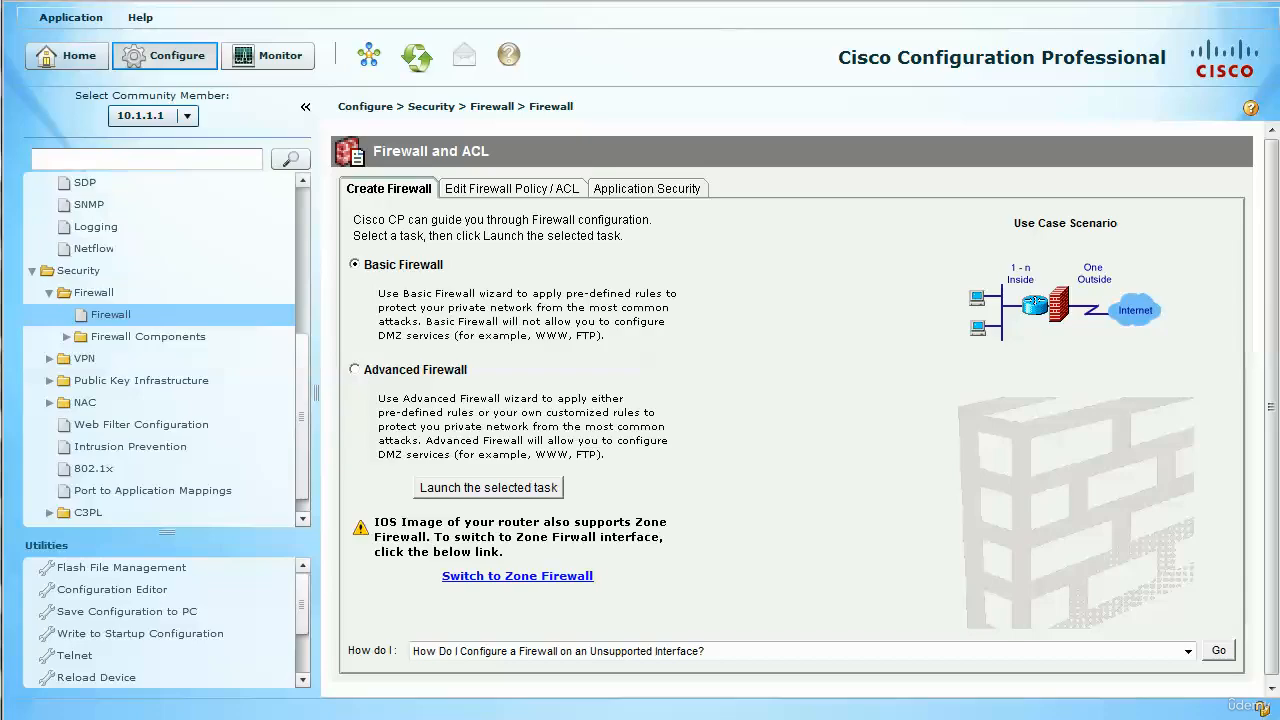
- Launch the Basic Firewall wizard and assign FastEthernet0/1 as the outside interface and FastEthernet0/0 as the inside interface
left_click(488, 488)
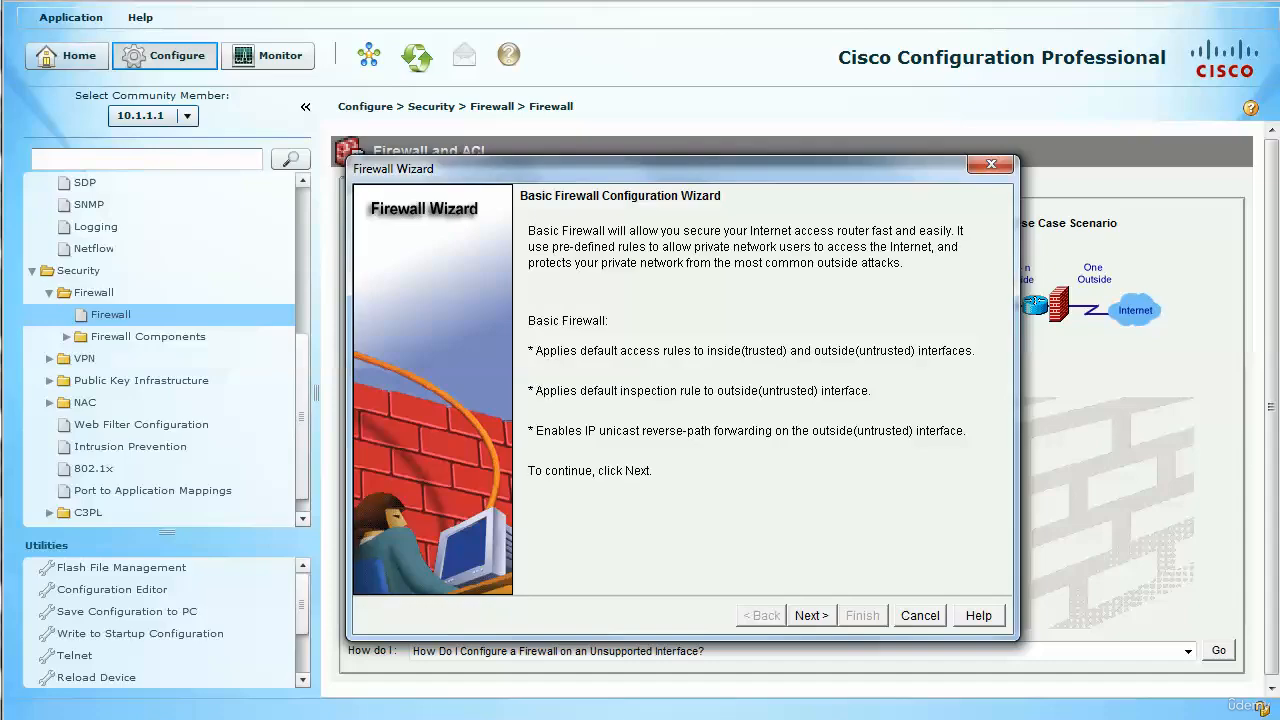
left_click(811, 616)
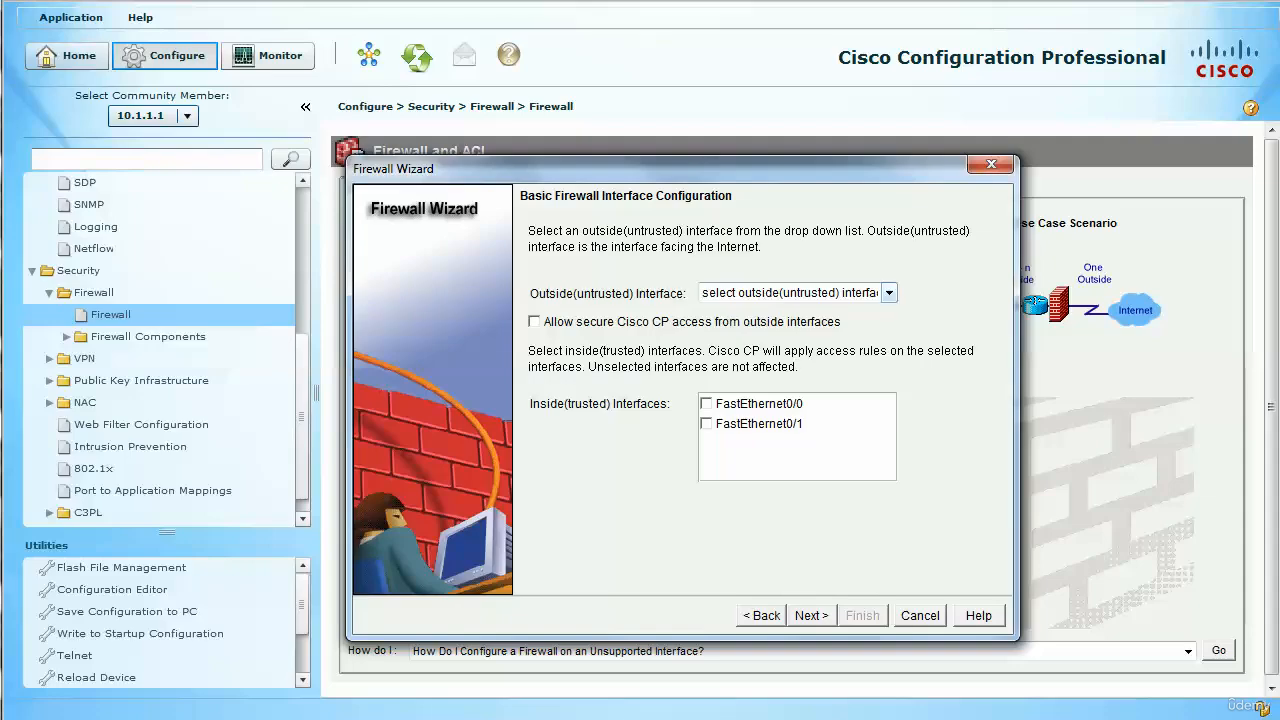
left_click(888, 292)
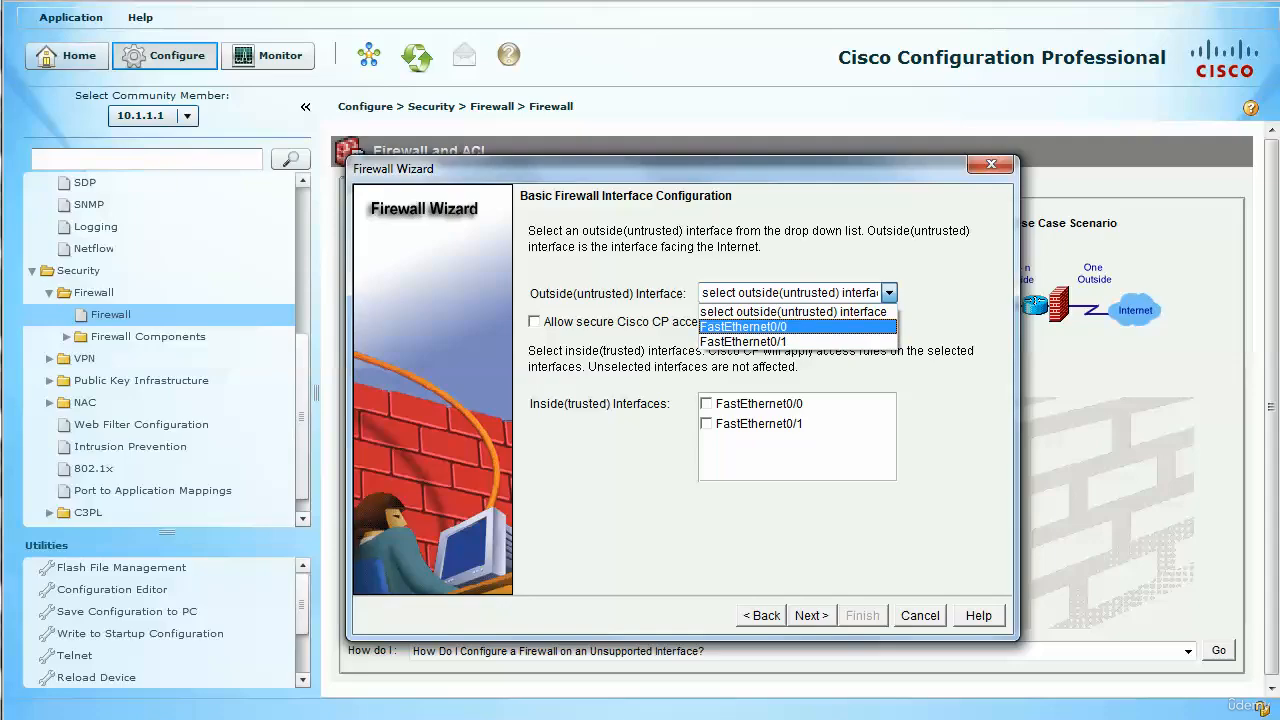
left_click(793, 312)
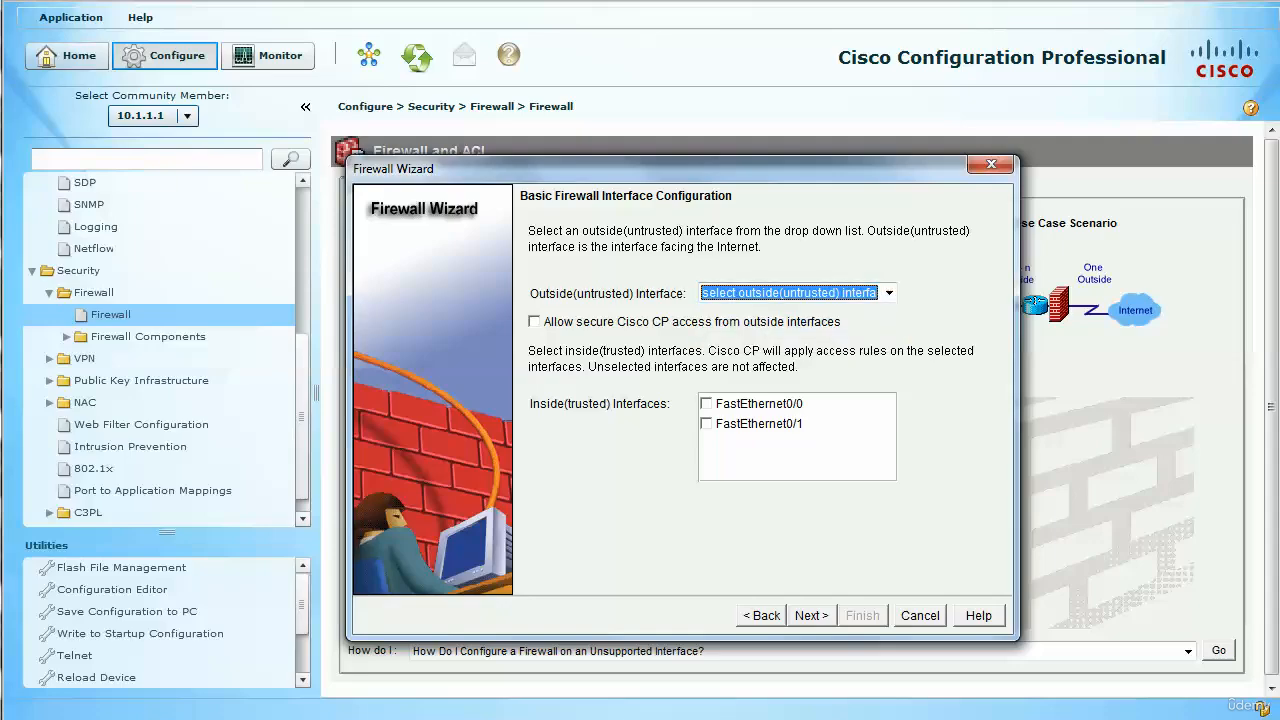
left_click(888, 292)
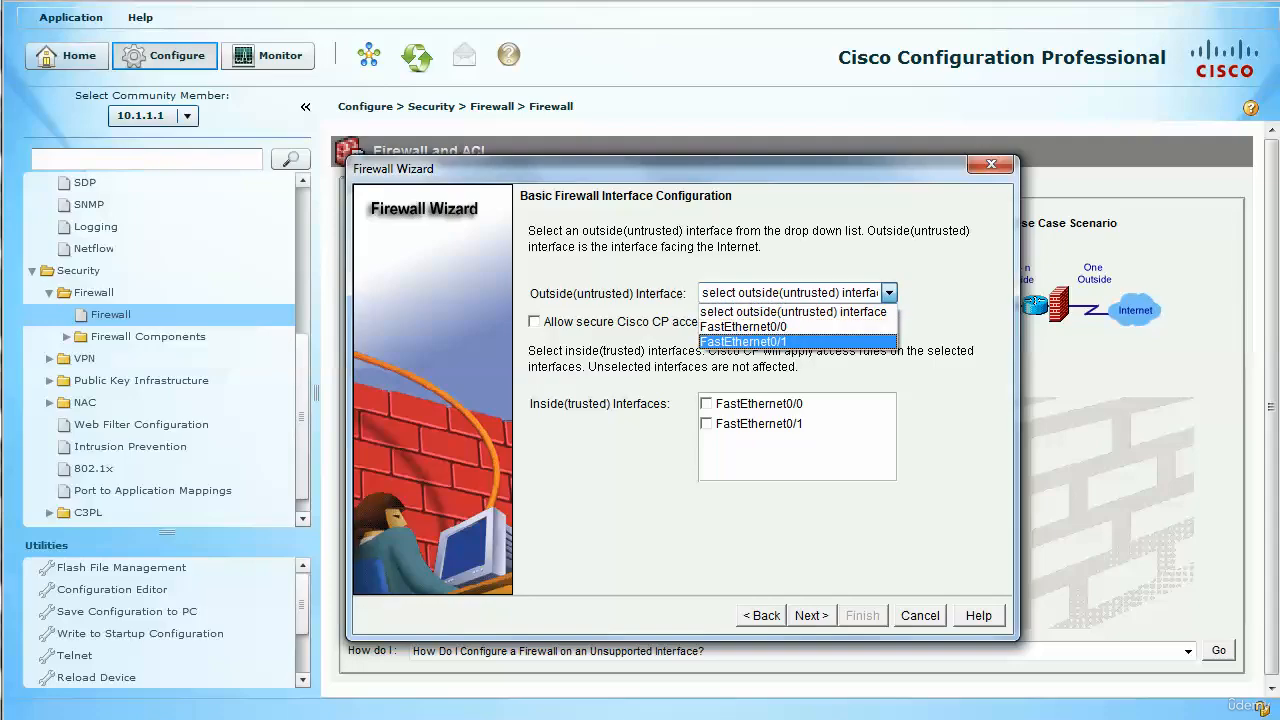
left_click(797, 342)
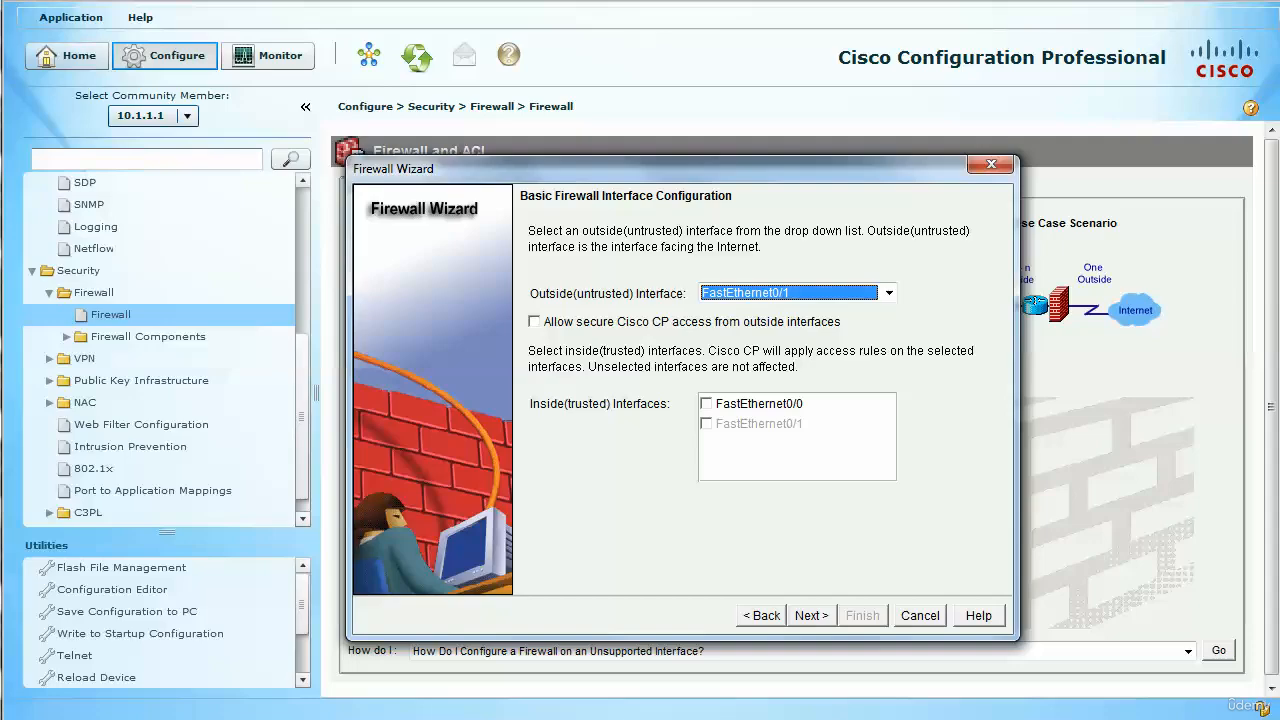
left_click(707, 404)
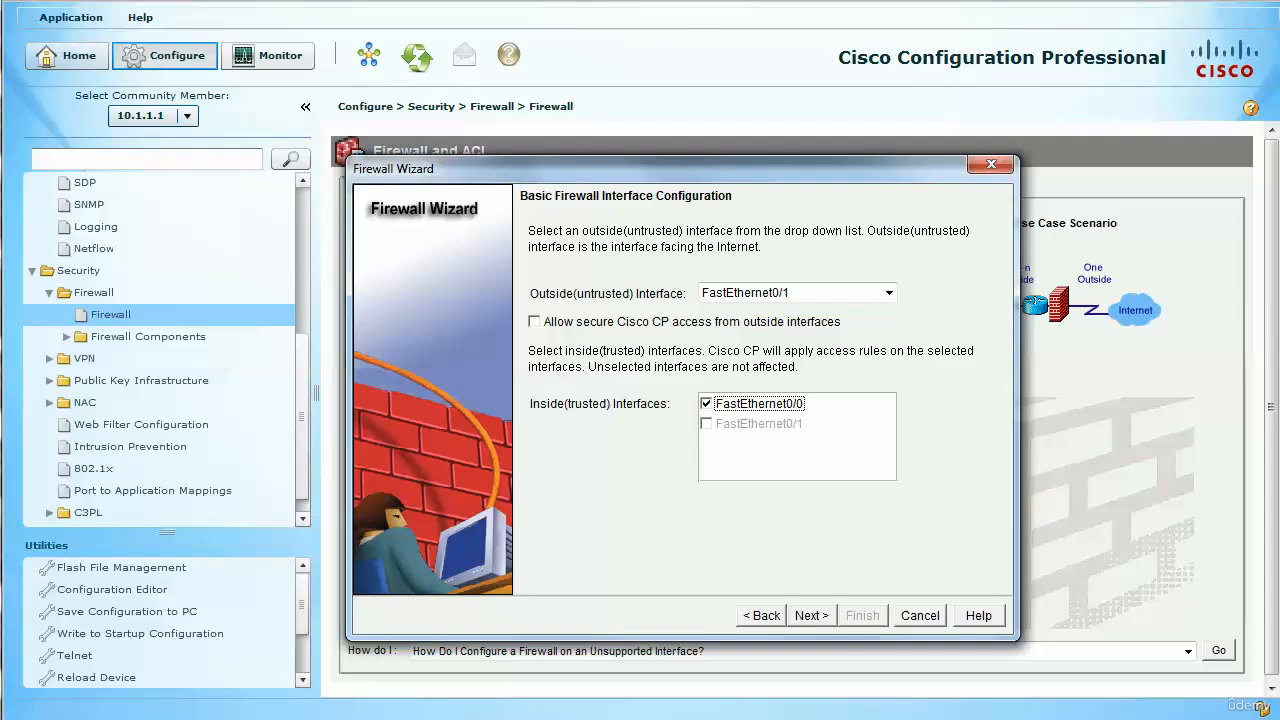
- Allow secure Cisco CP access from outside interfaces and set the remote access source type to any
left_click(535, 322)
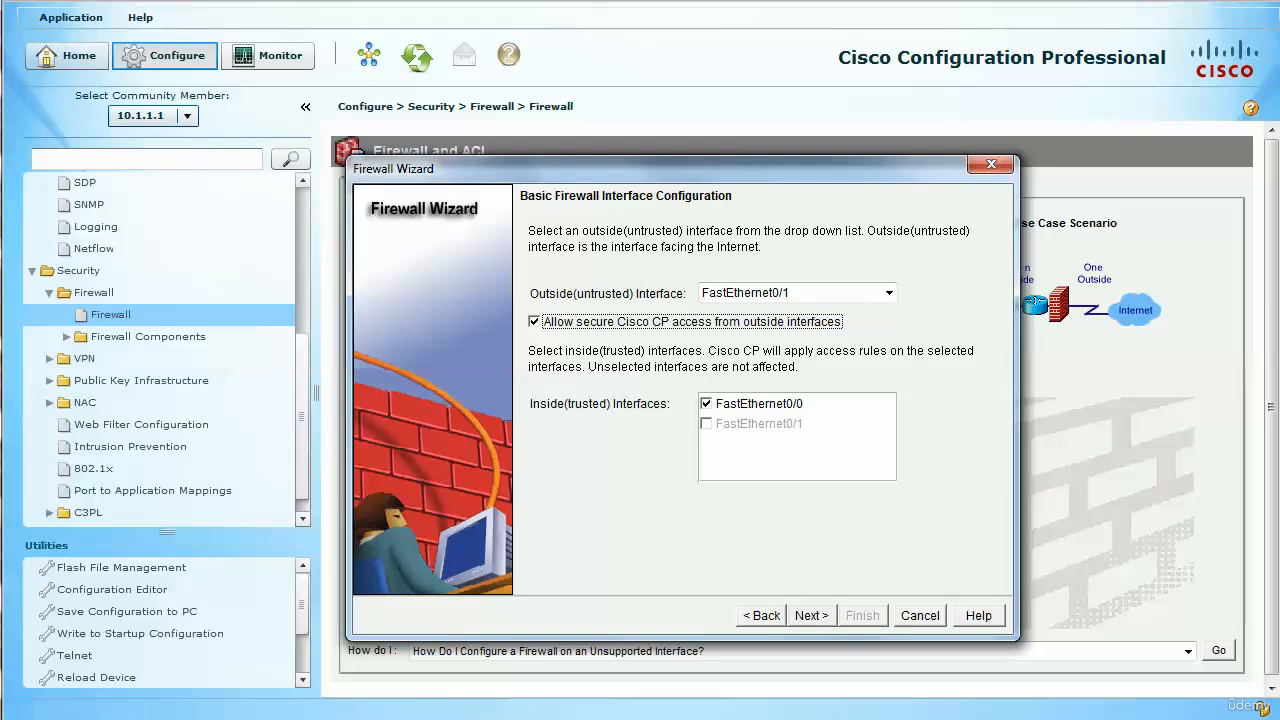
left_click(811, 616)
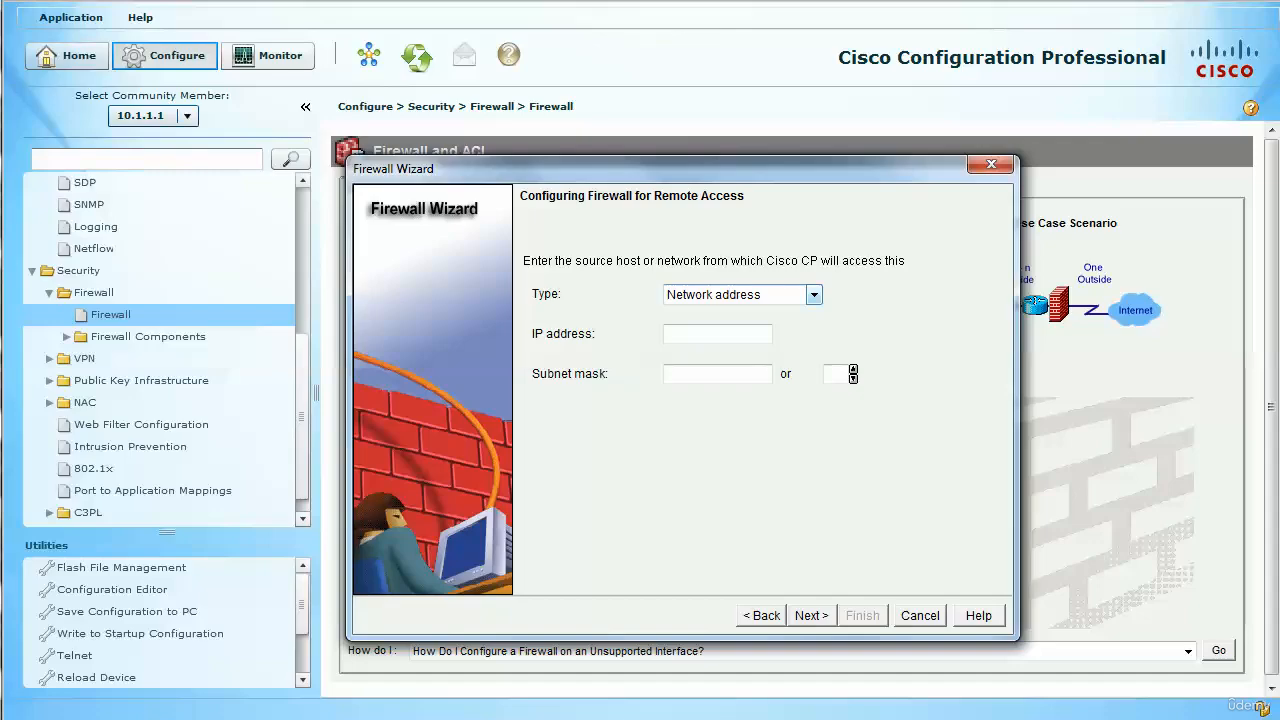
left_click(814, 294)
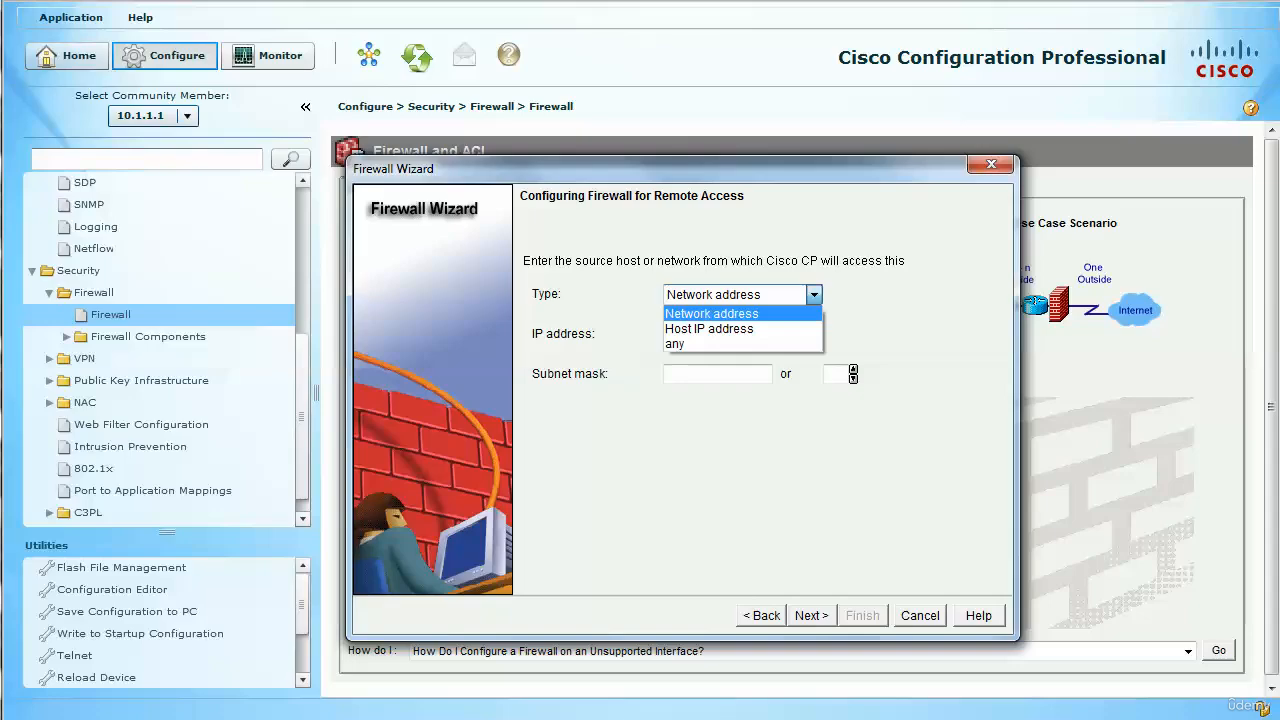
left_click(742, 344)
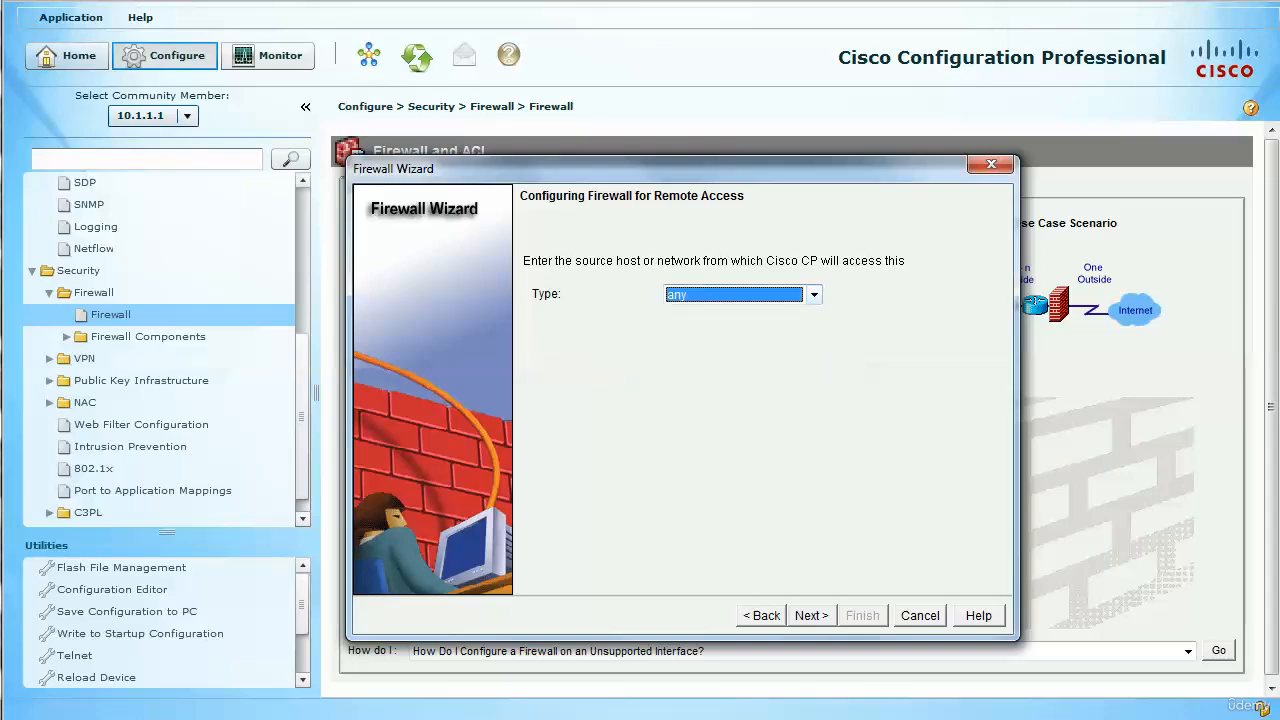
- Set the remote access source type to Network address with a 24-bit subnet mask
left_click(814, 294)
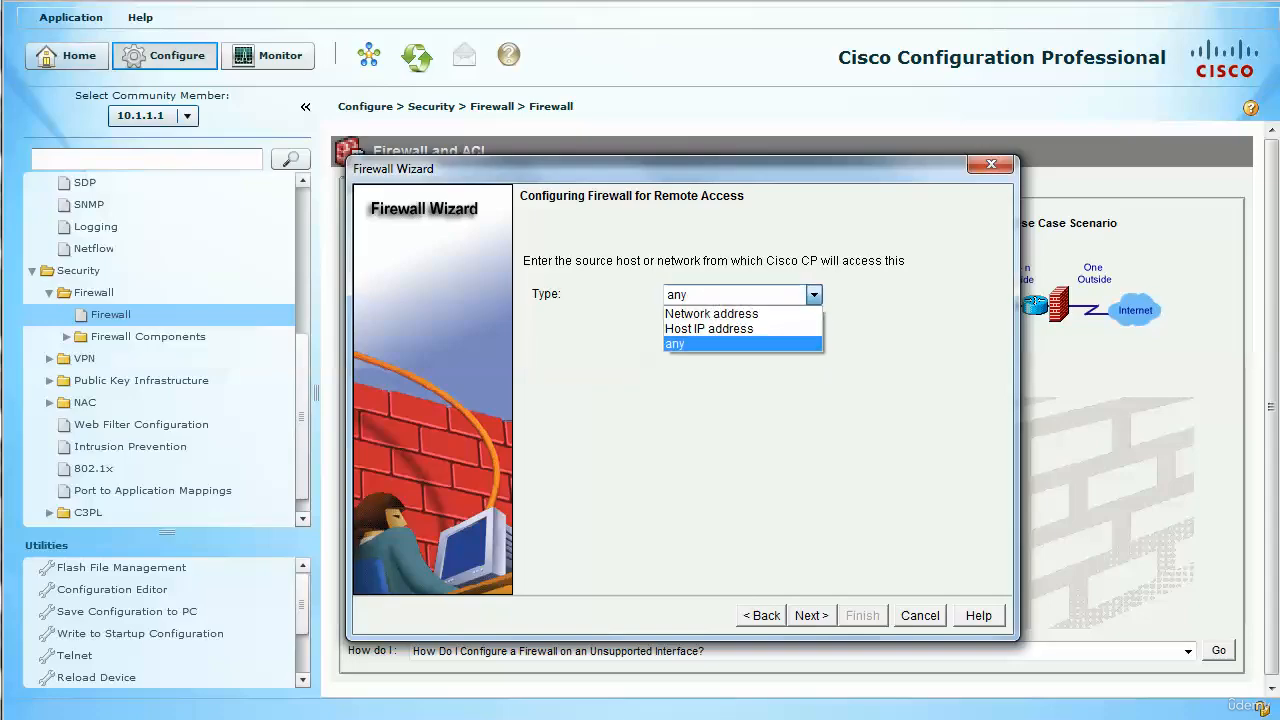
left_click(720, 313)
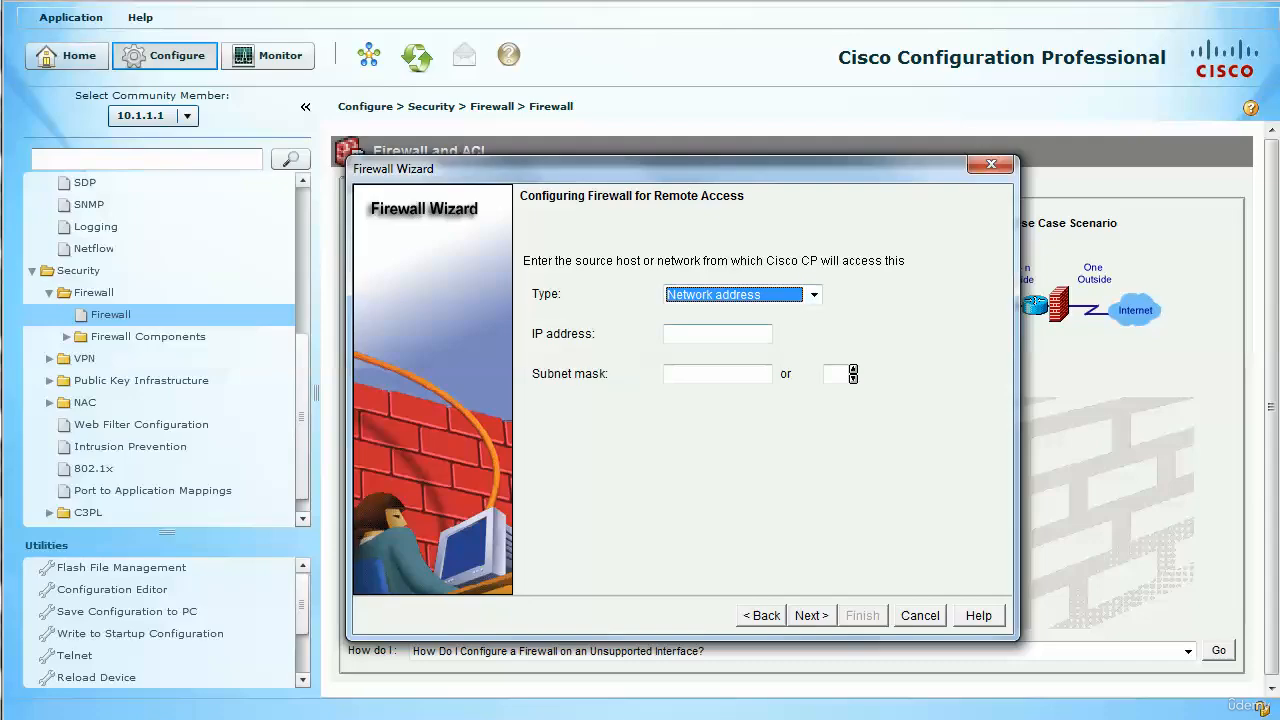
left_click(717, 334)
left_click(717, 374)
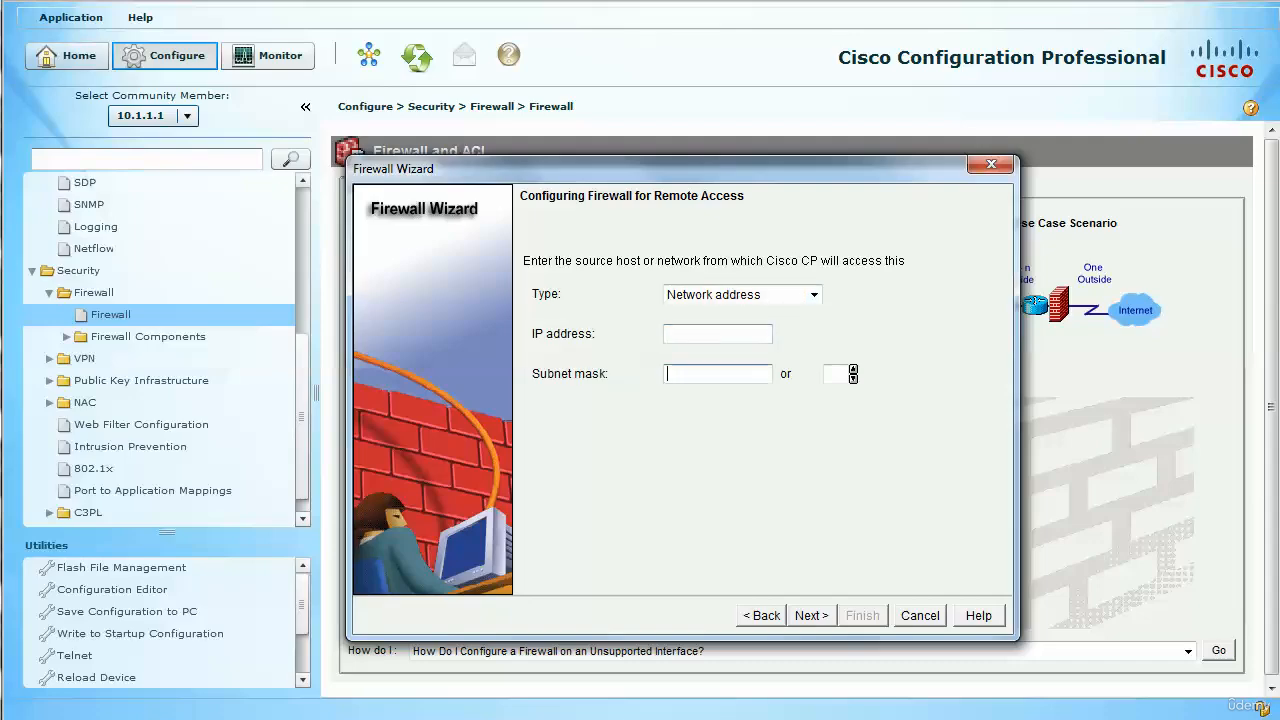
left_click(834, 374)
type("24")
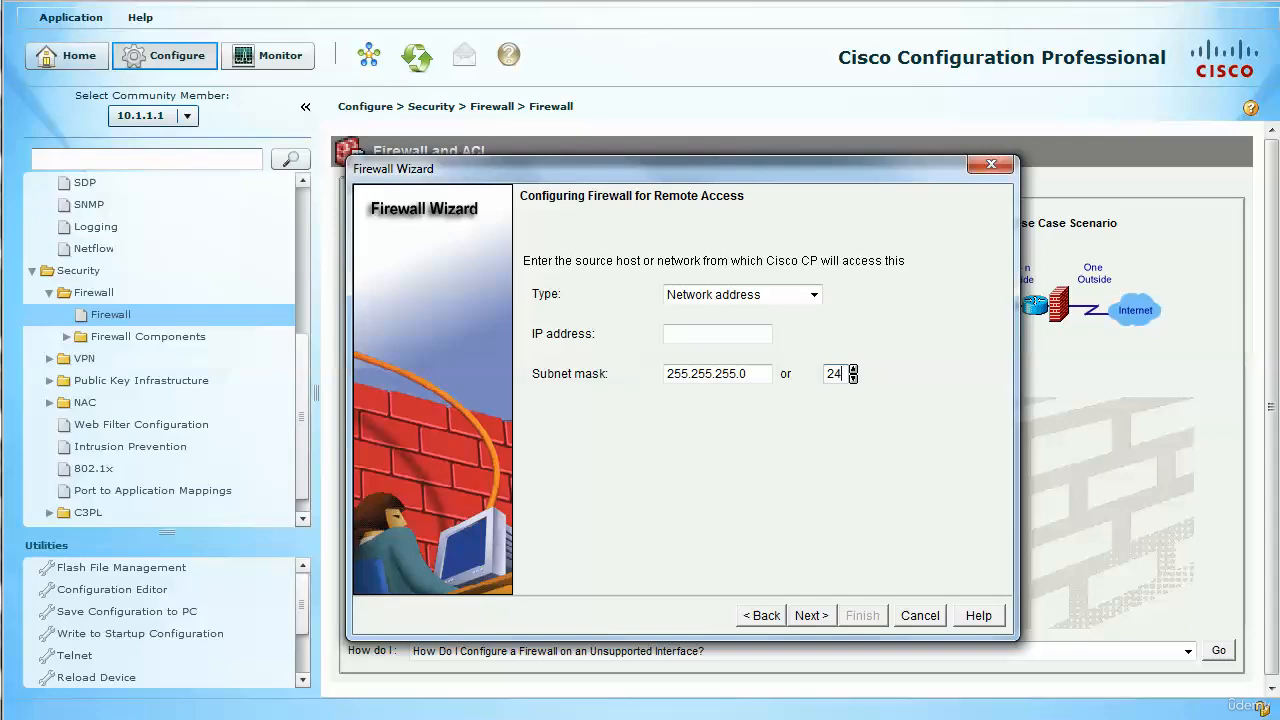
- Try the Host IP address source type, and return to the interface configuration to disable secure Cisco CP access from outside interfaces
left_click(814, 295)
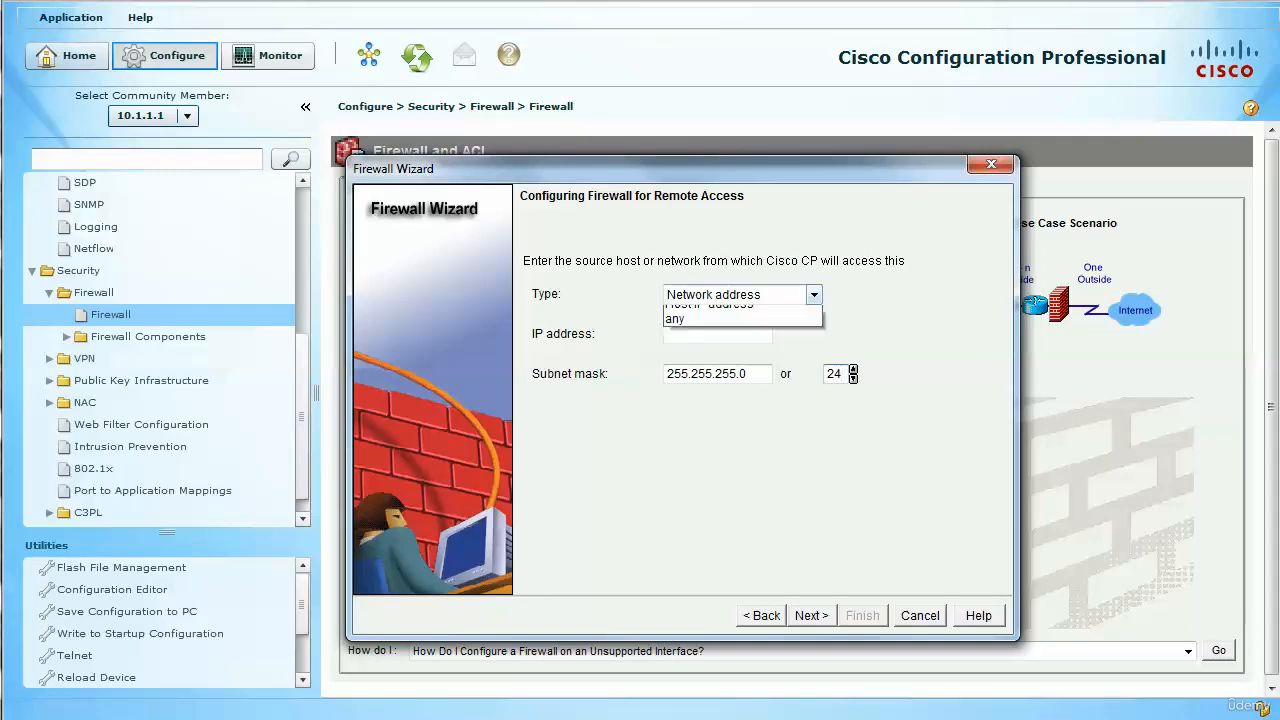
left_click(712, 328)
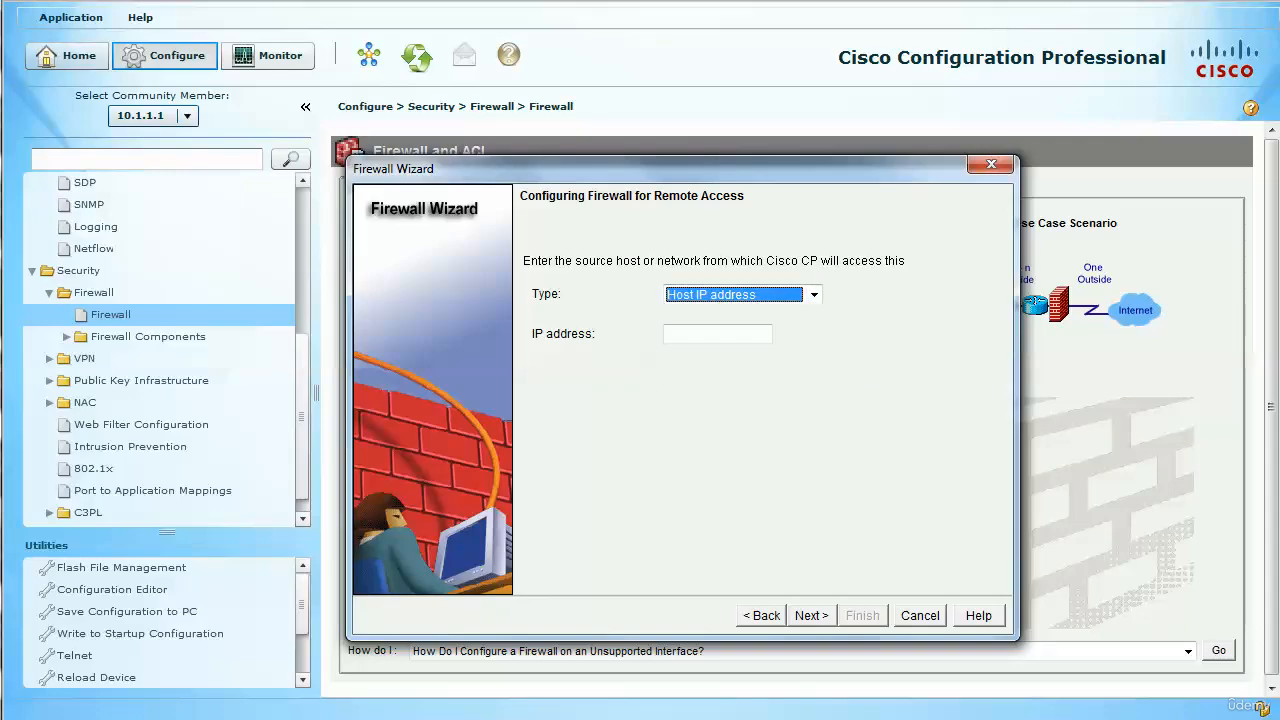
left_click(706, 334)
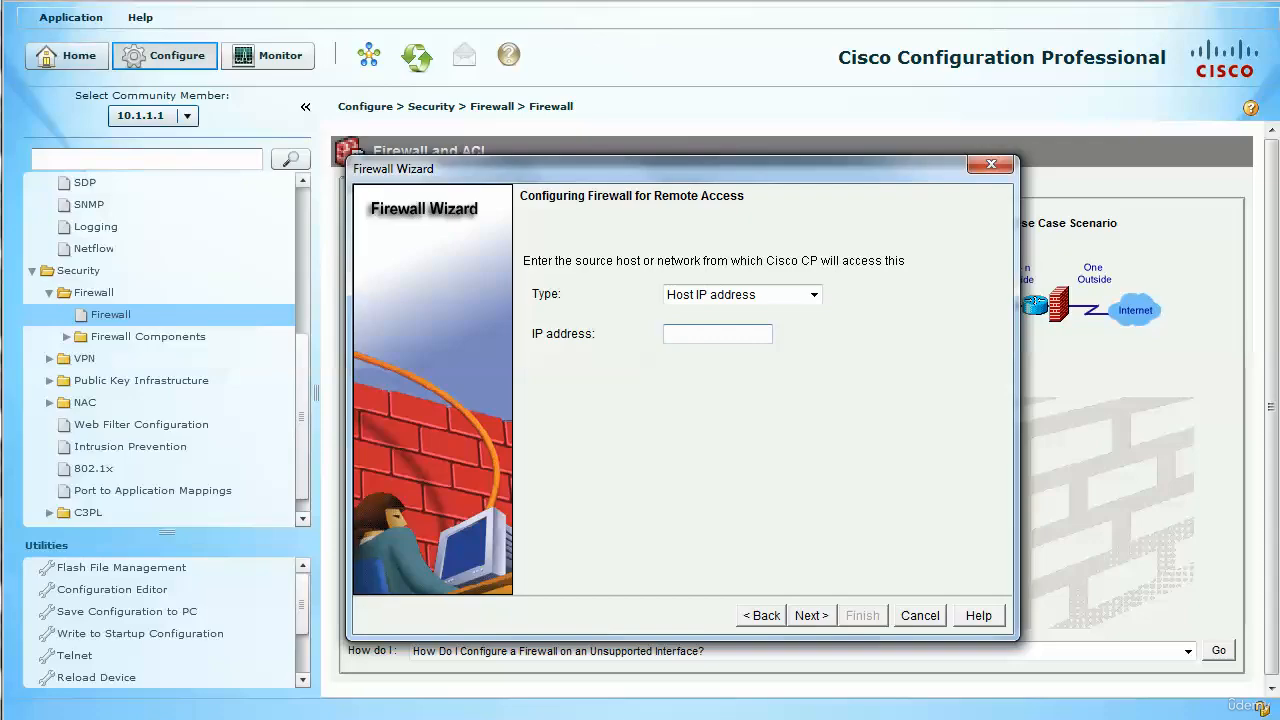
left_click(762, 616)
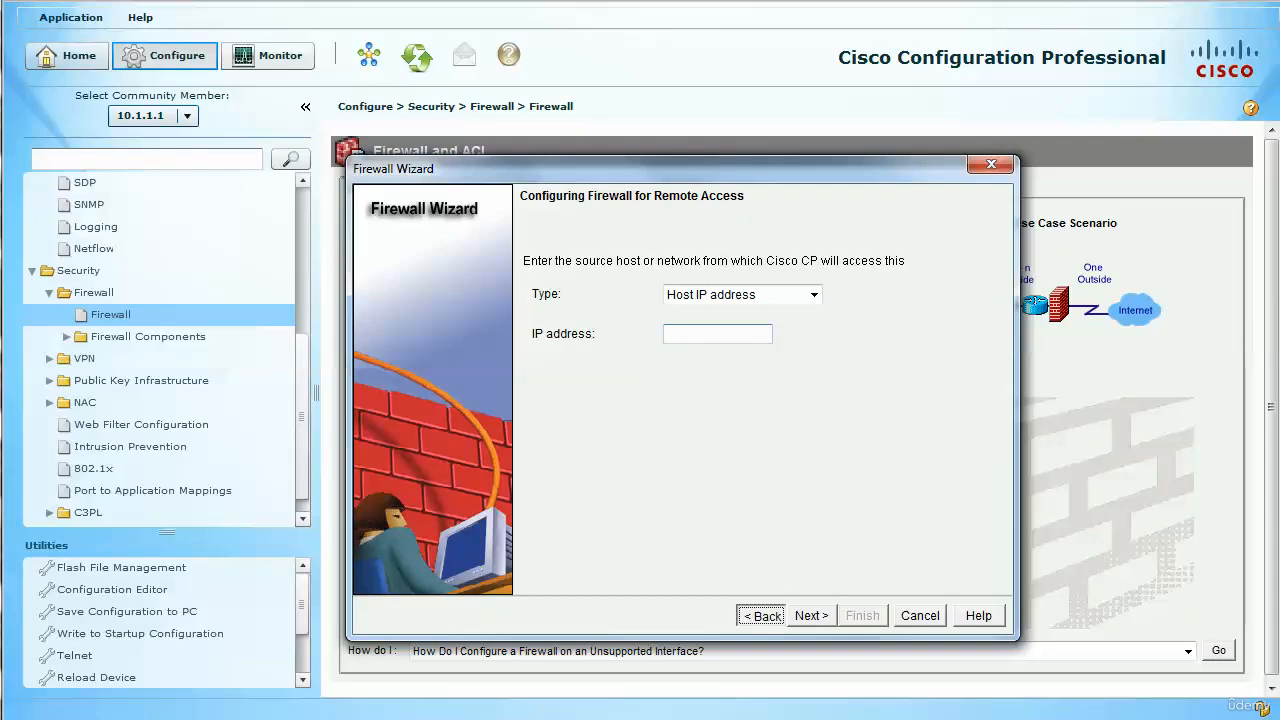
left_click(535, 322)
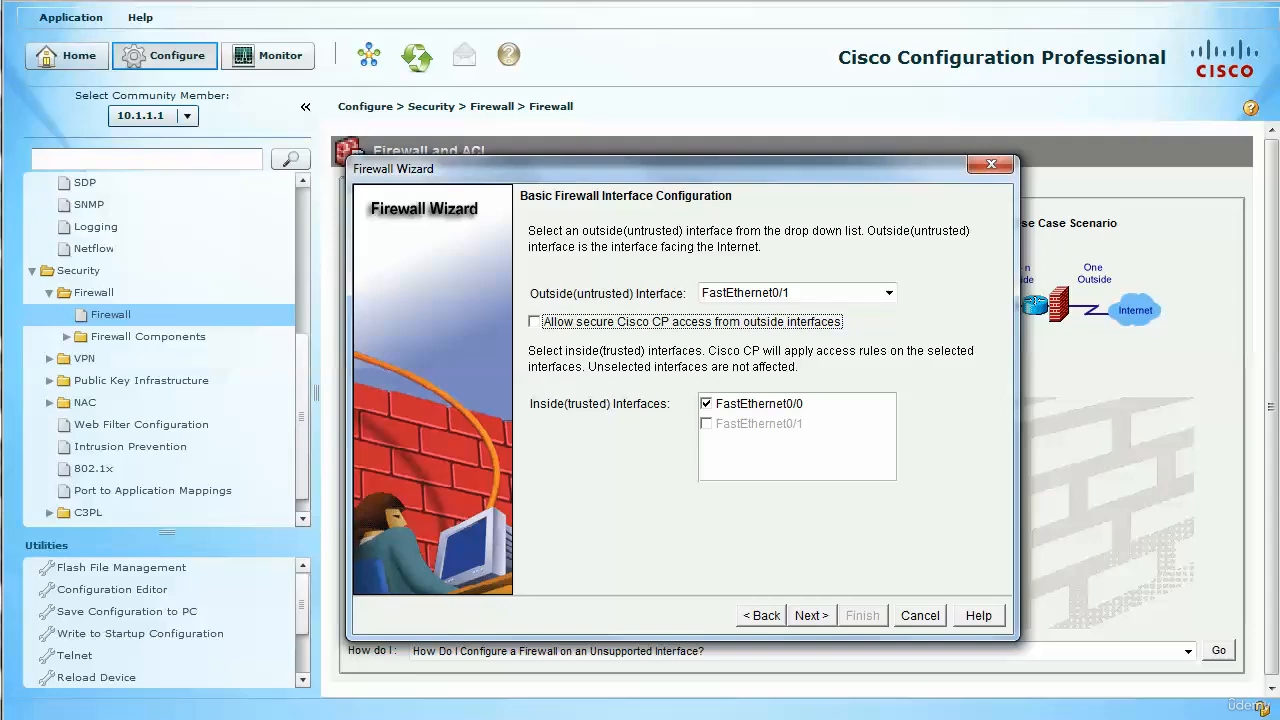
- Accept the basic firewall interface configuration and proceed to the firewall configuration summary
key("Tab")
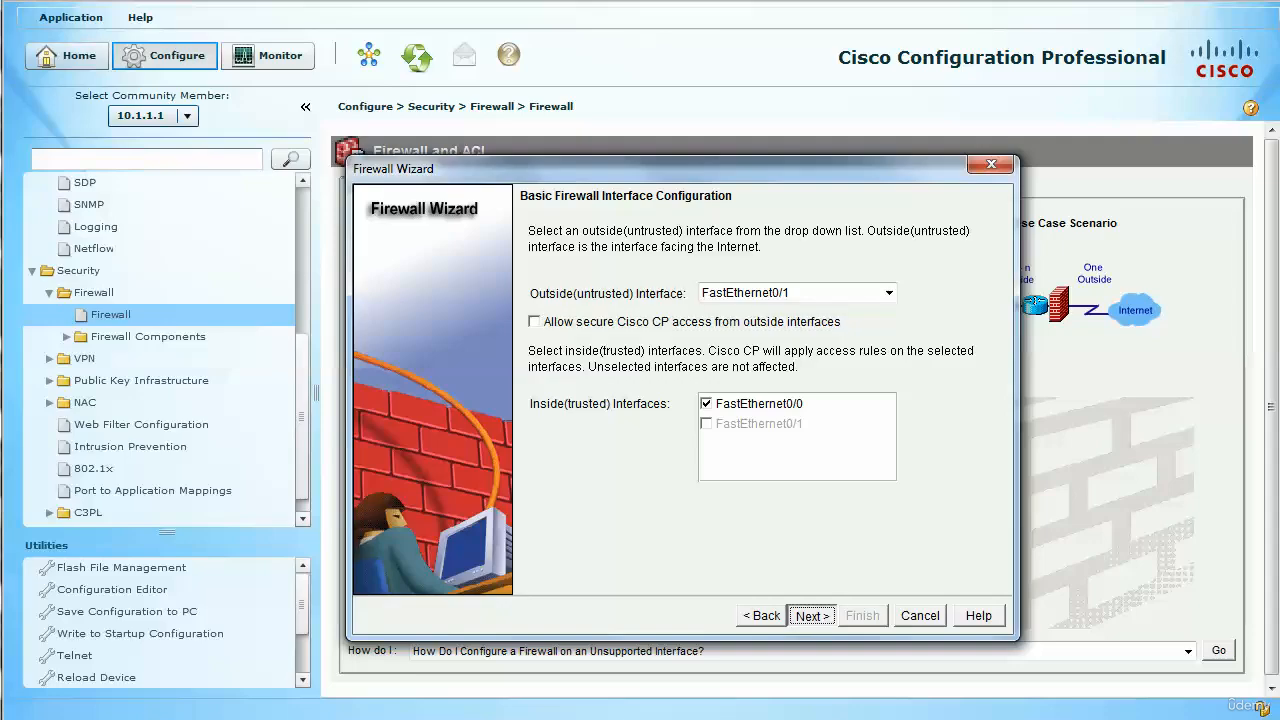
key("Return")
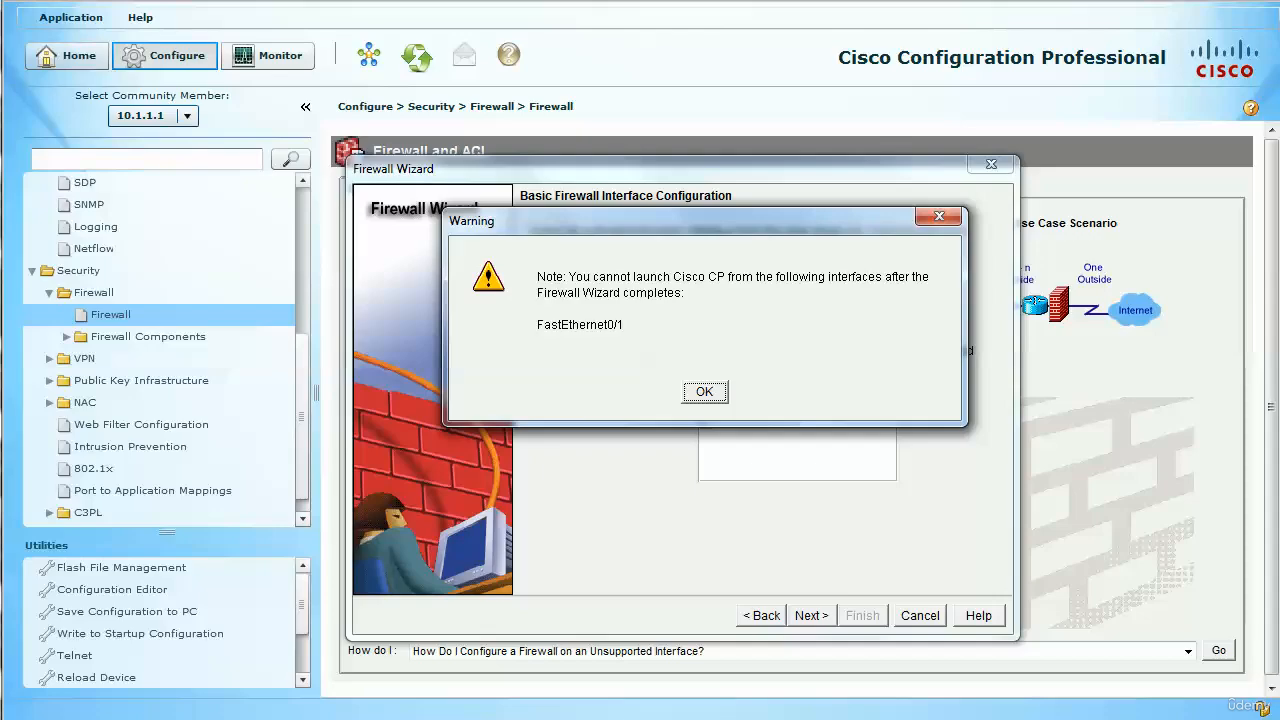
key("Return")
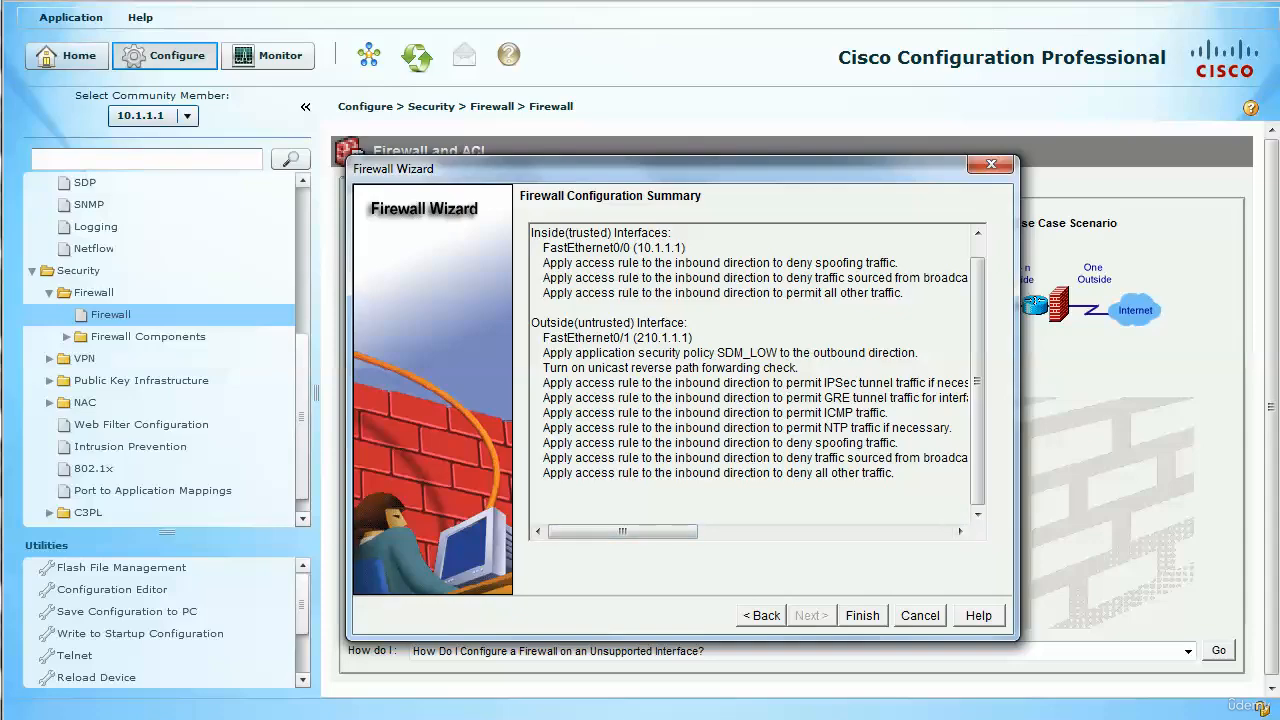
- Examine the access rules listed for the inside interface FastEthernet0/0 in the firewall configuration summary
mouse_move(622, 531)
left_mouse_down()
mouse_move(634, 531)
mouse_move(621, 531)
left_mouse_up()
left_click_drag(622, 531, 704, 531)
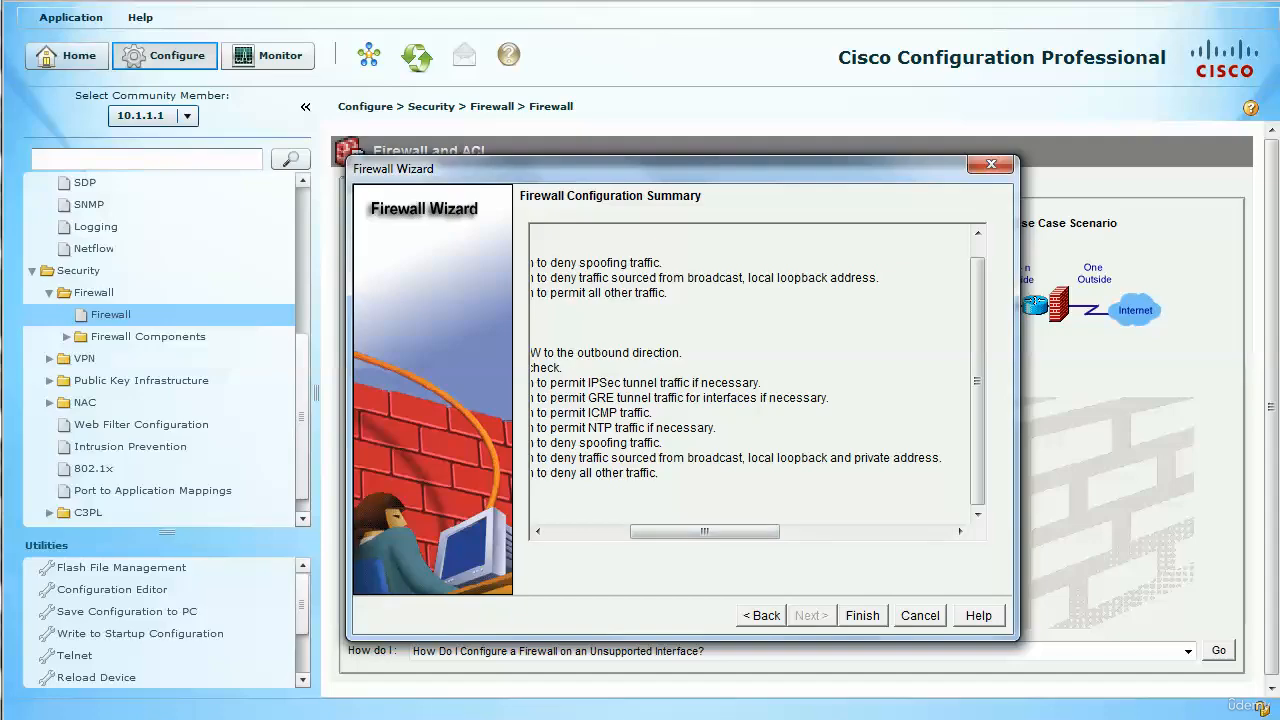
left_click_drag(550, 262, 662, 262)
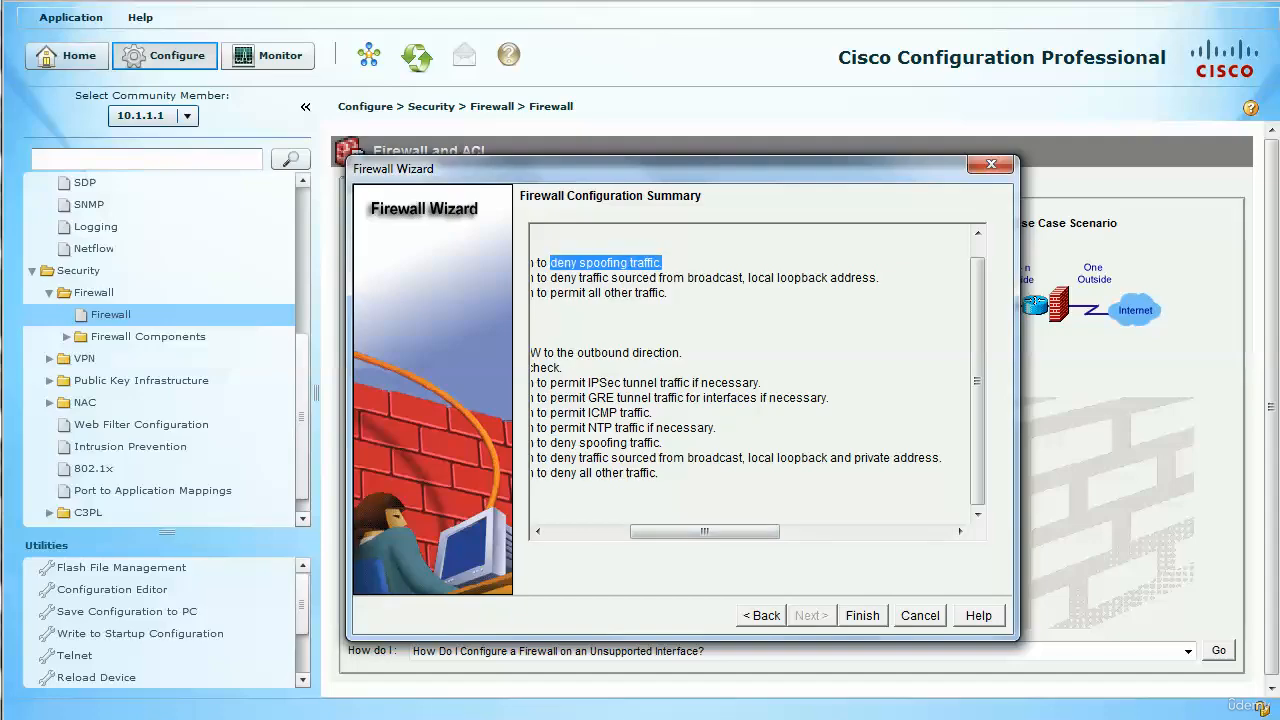
left_click_drag(550, 277, 879, 277)
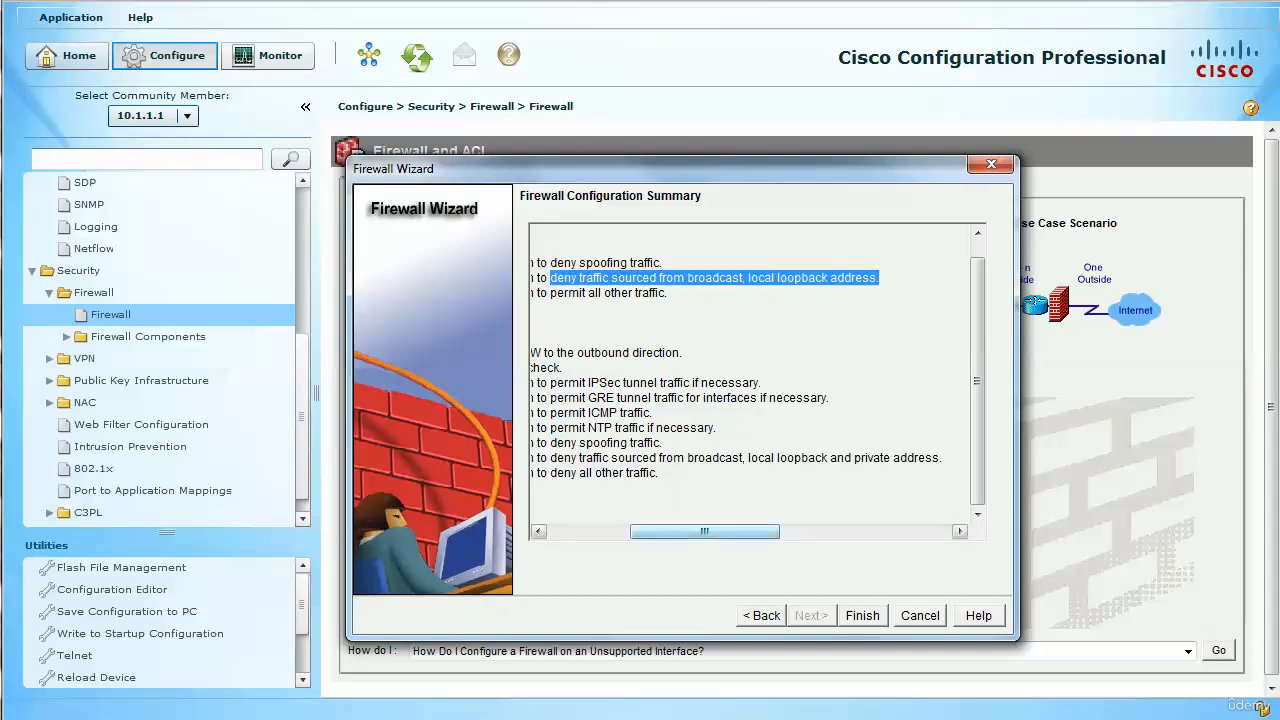
left_click_drag(705, 531, 682, 531)
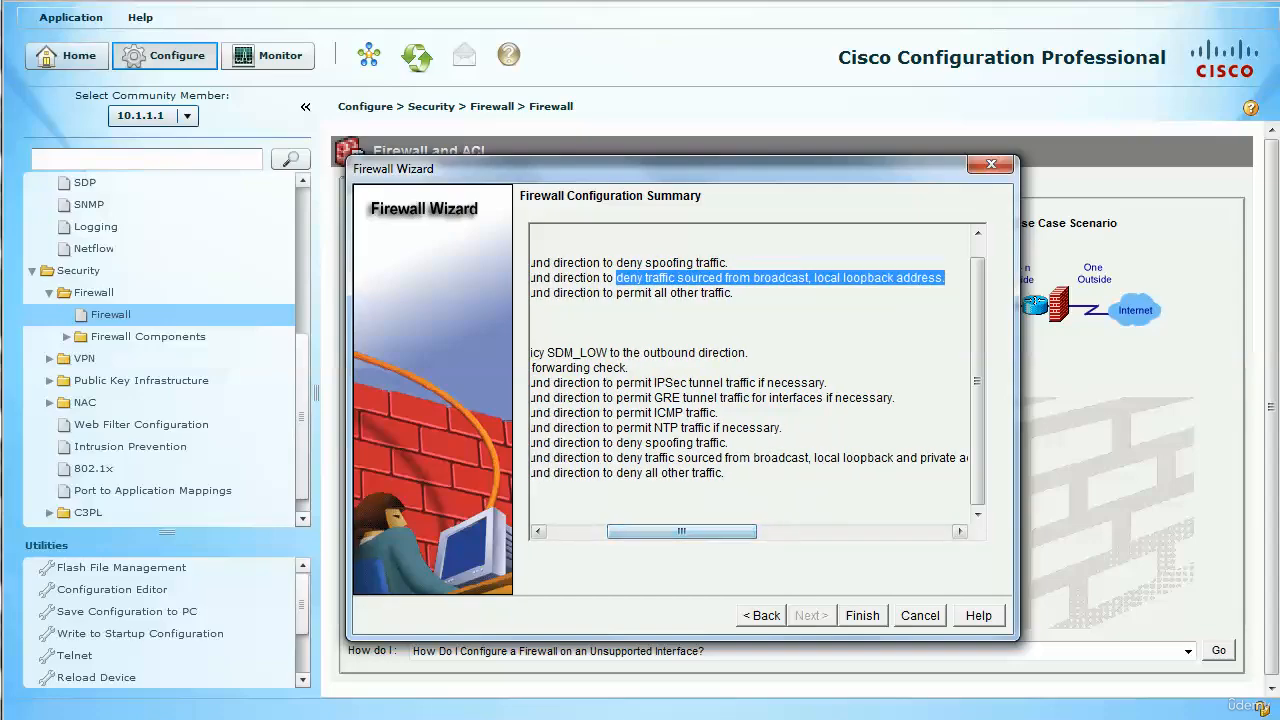
left_click_drag(616, 292, 731, 292)
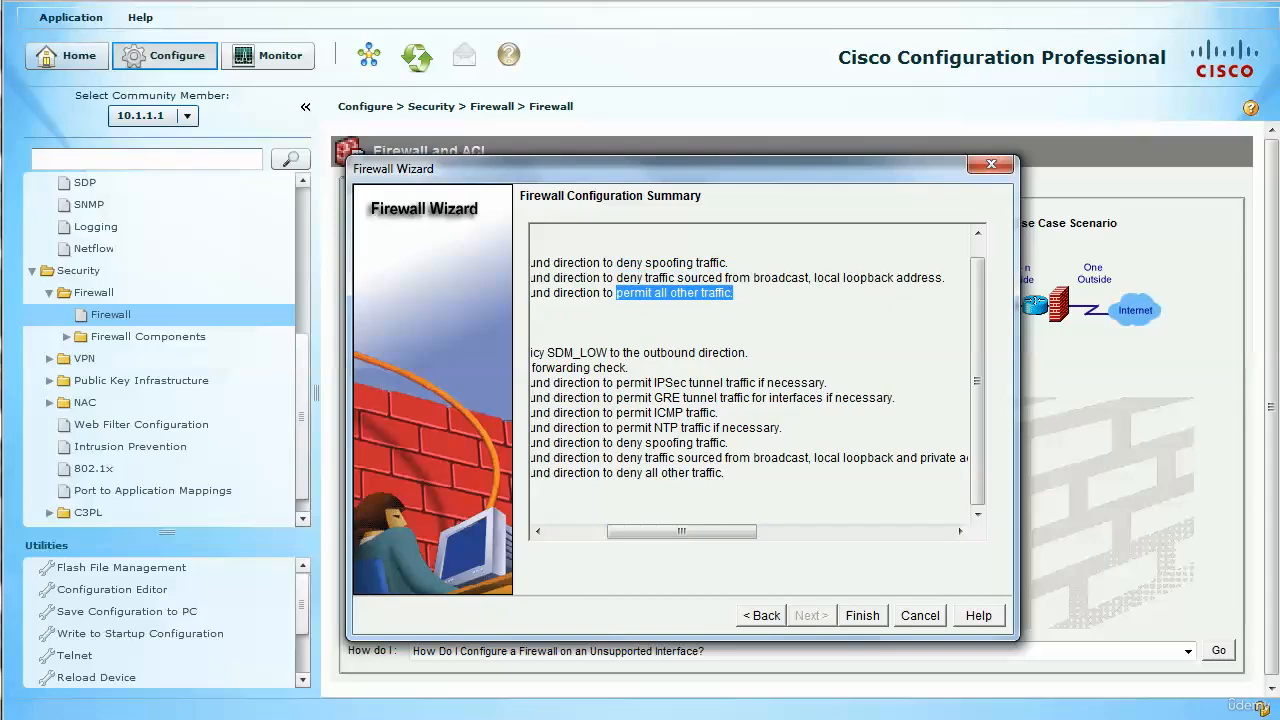
left_click_drag(681, 531, 622, 531)
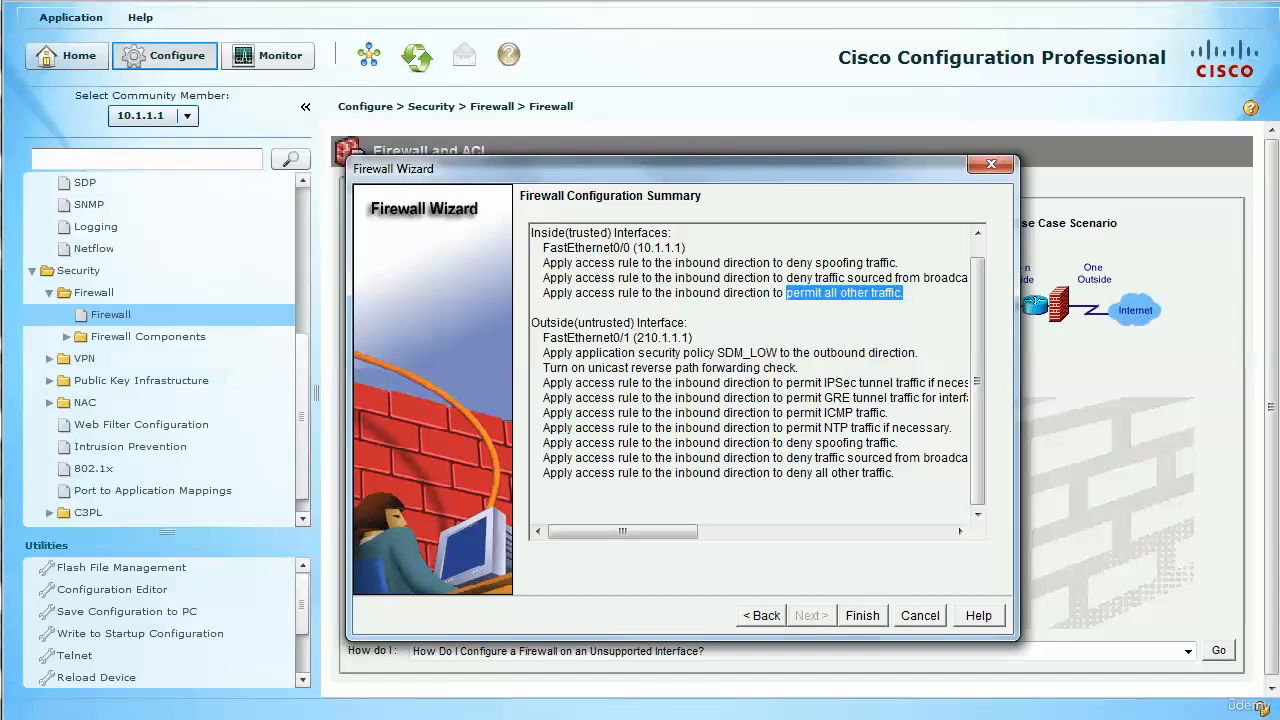
mouse_move(623, 532)
left_mouse_down()
mouse_move(716, 532)
mouse_move(622, 532)
left_mouse_up()
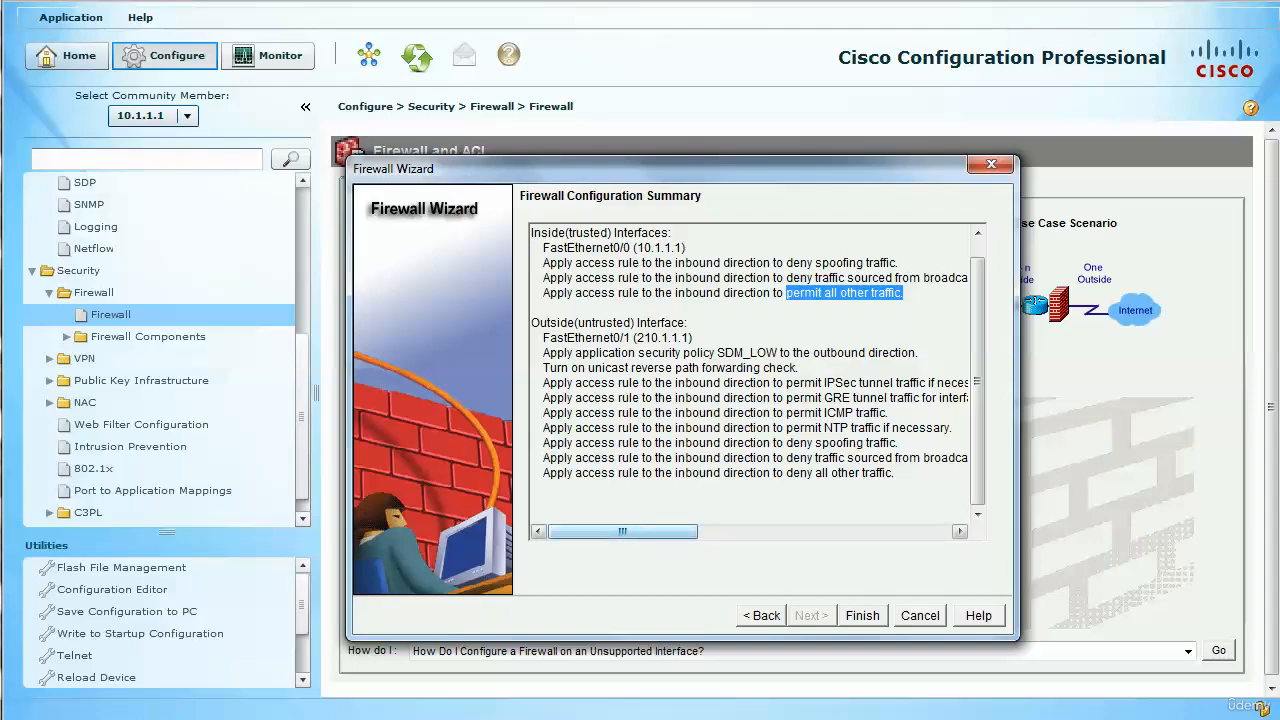
- Examine the permit and deny rules listed for the outside interface FastEthernet0/1 in the firewall configuration summary
left_click_drag(622, 531, 681, 531)
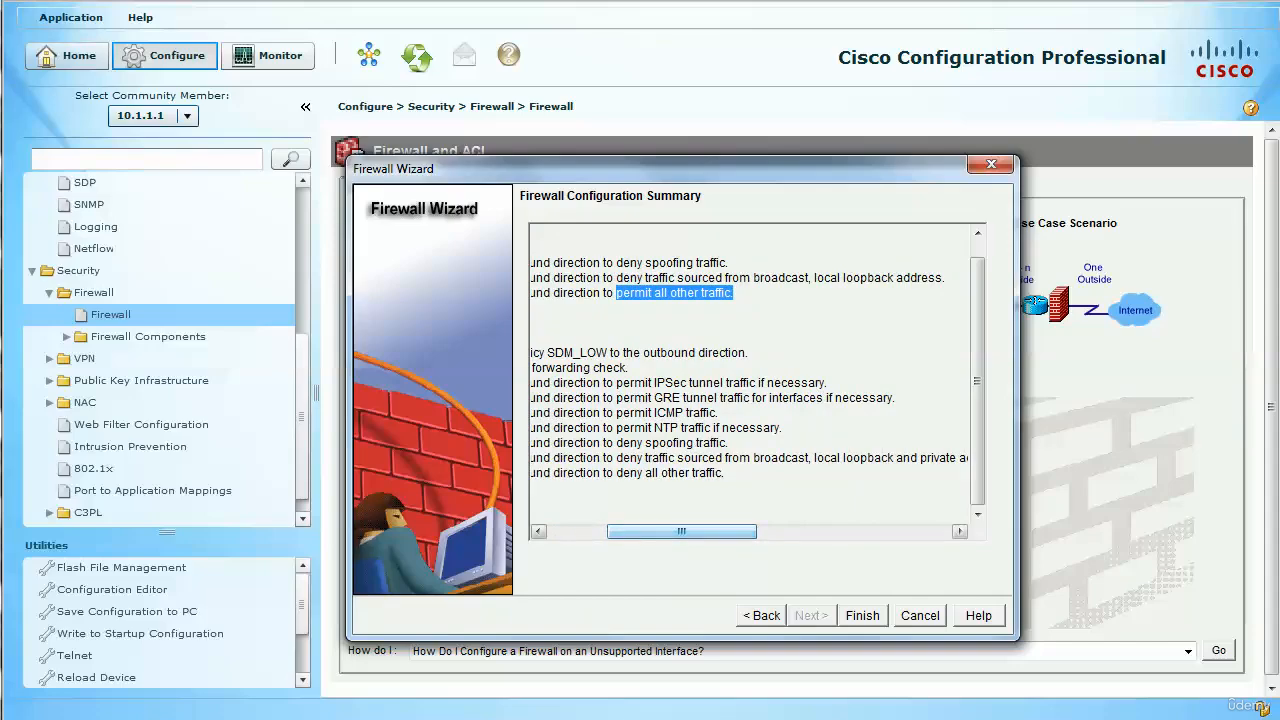
left_click(827, 382)
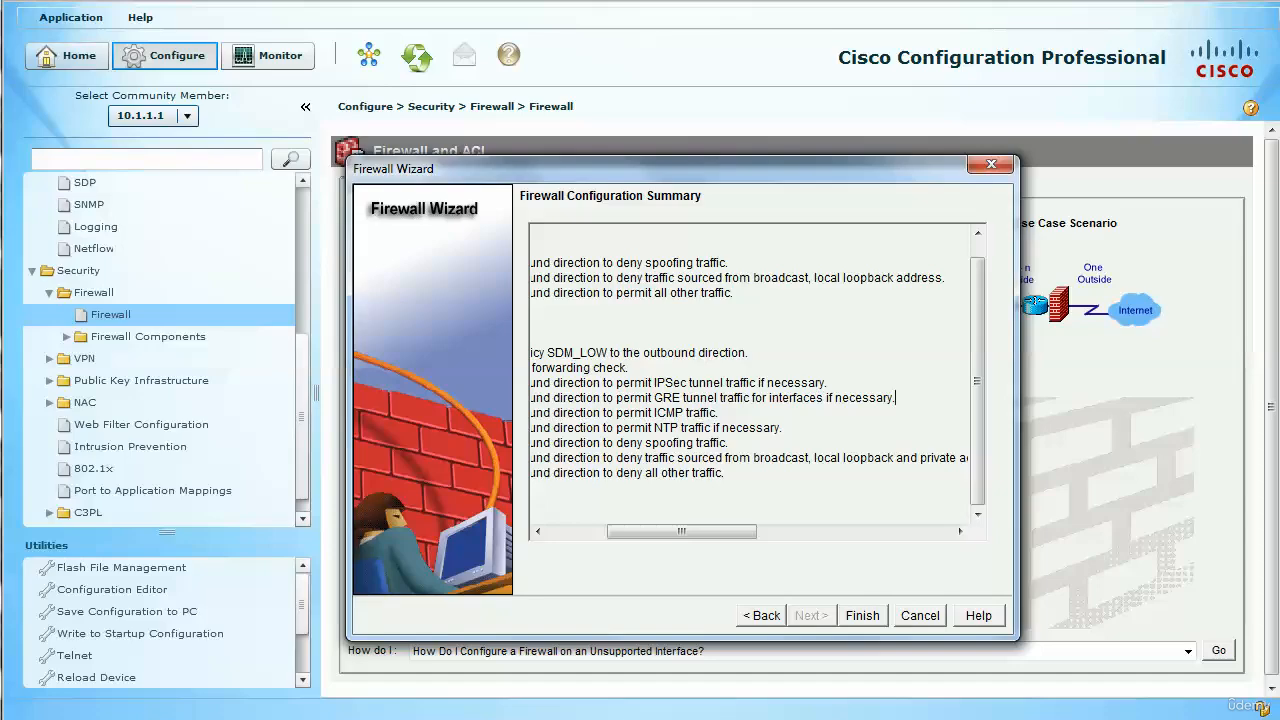
left_click_drag(718, 412, 614, 412)
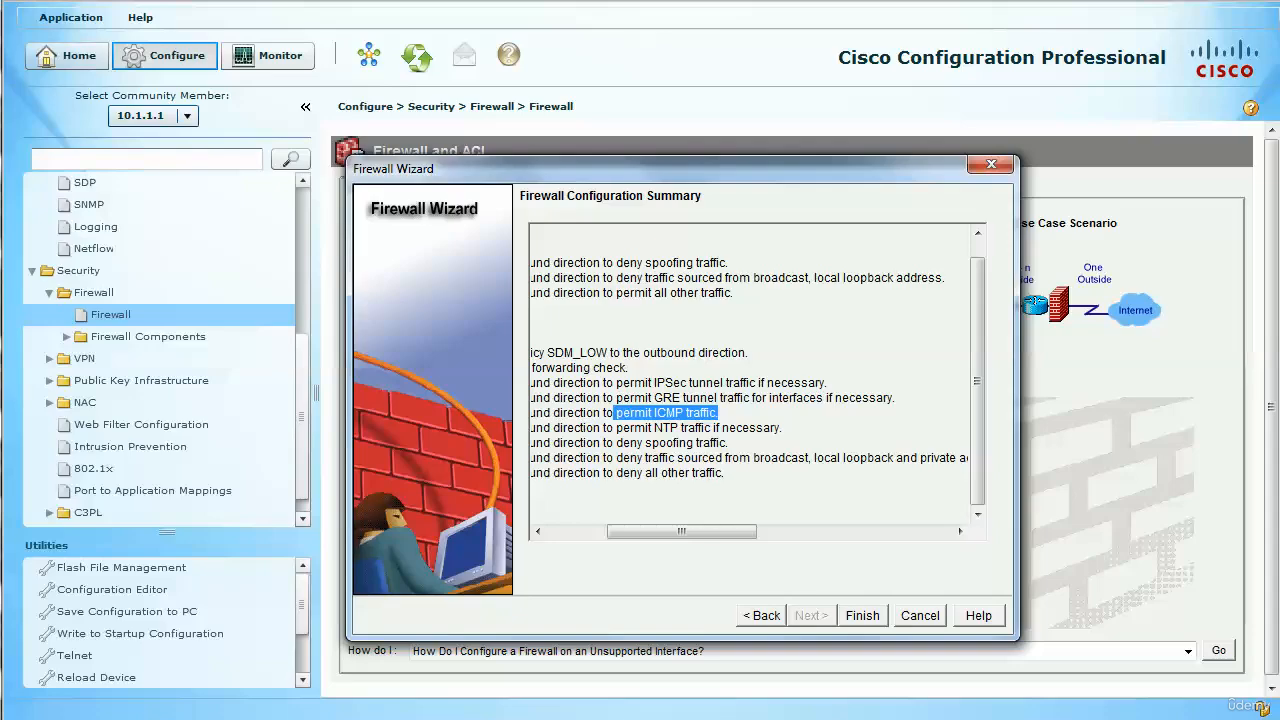
left_click_drag(784, 428, 616, 428)
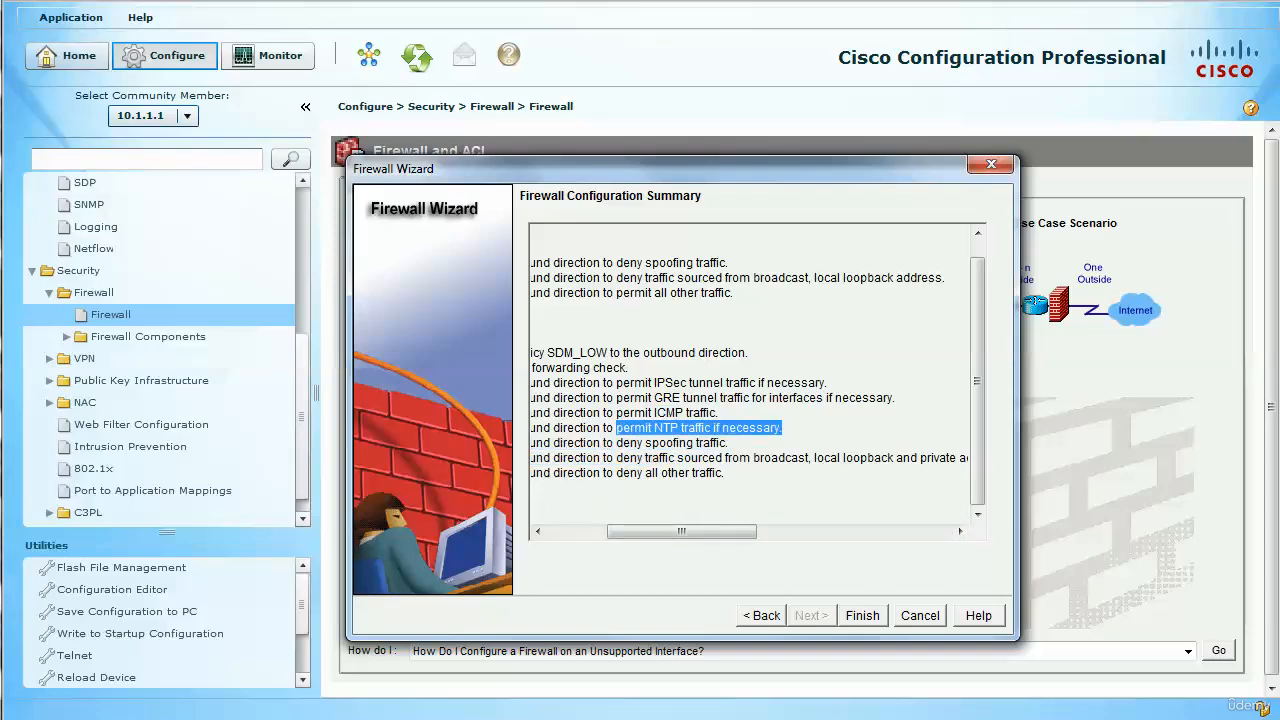
left_click_drag(682, 532, 708, 532)
left_click_drag(650, 472, 540, 442)
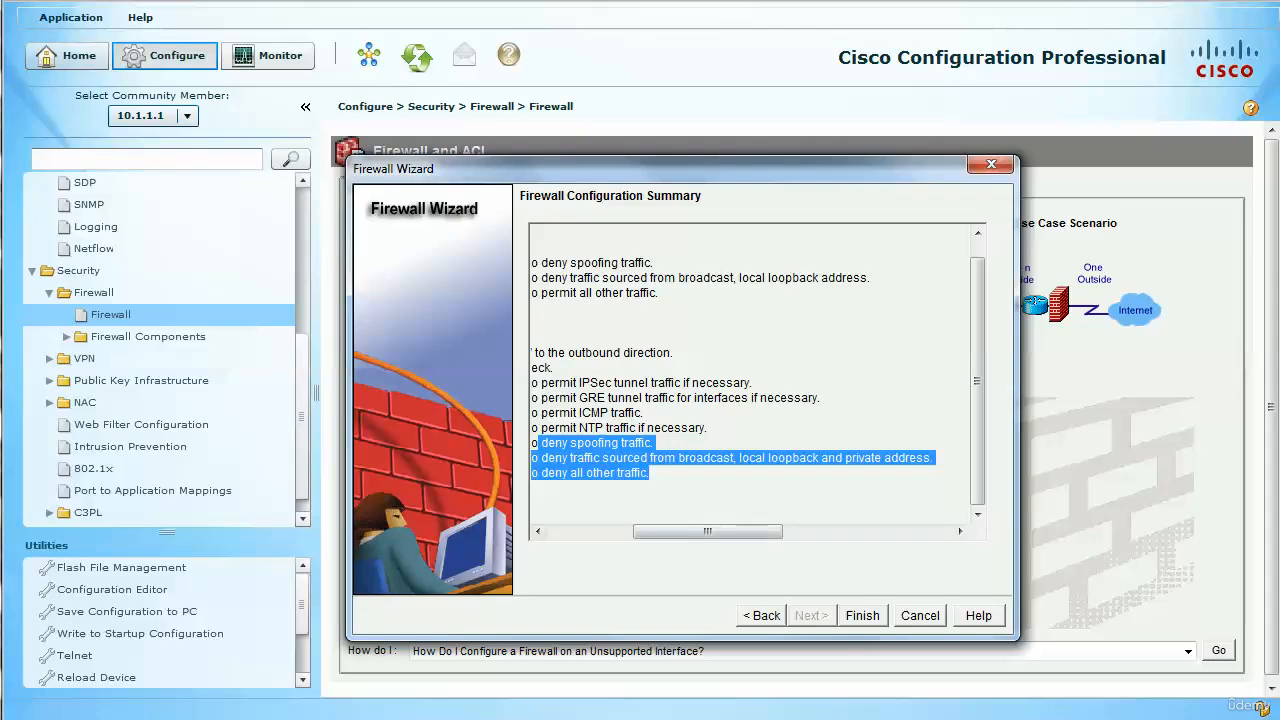
left_click_drag(708, 532, 622, 532)
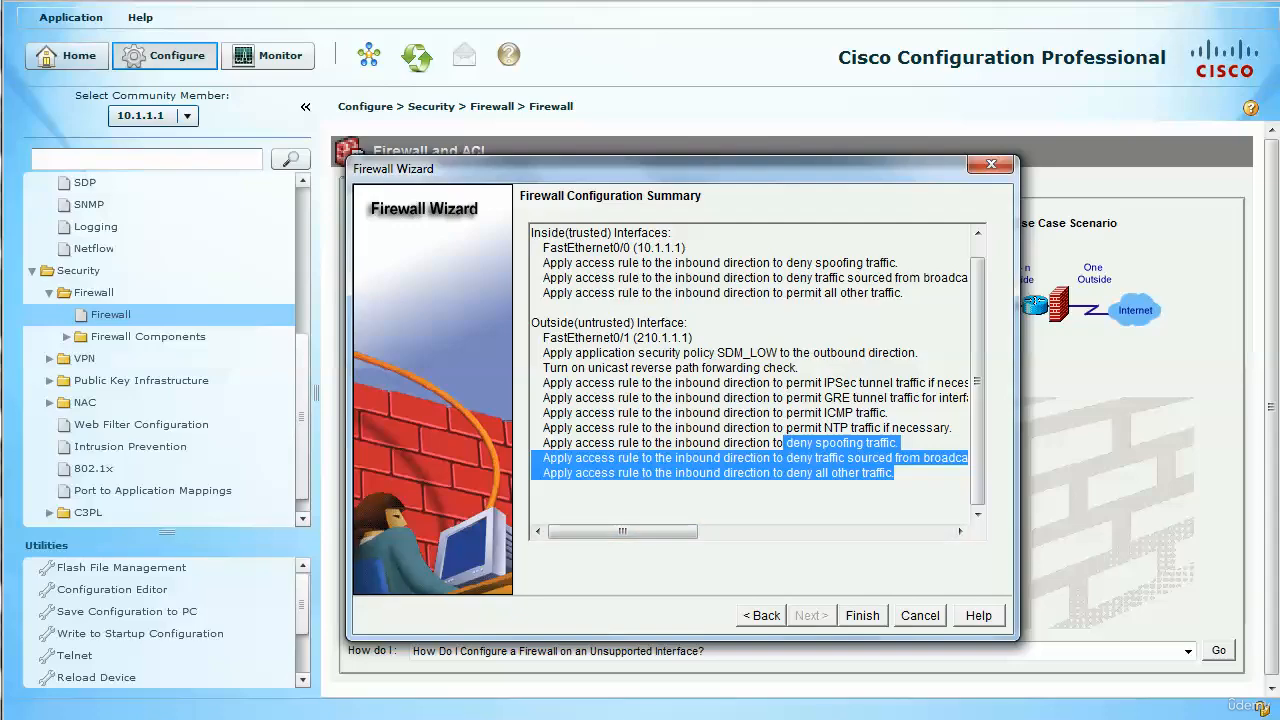
left_click_drag(895, 473, 868, 443)
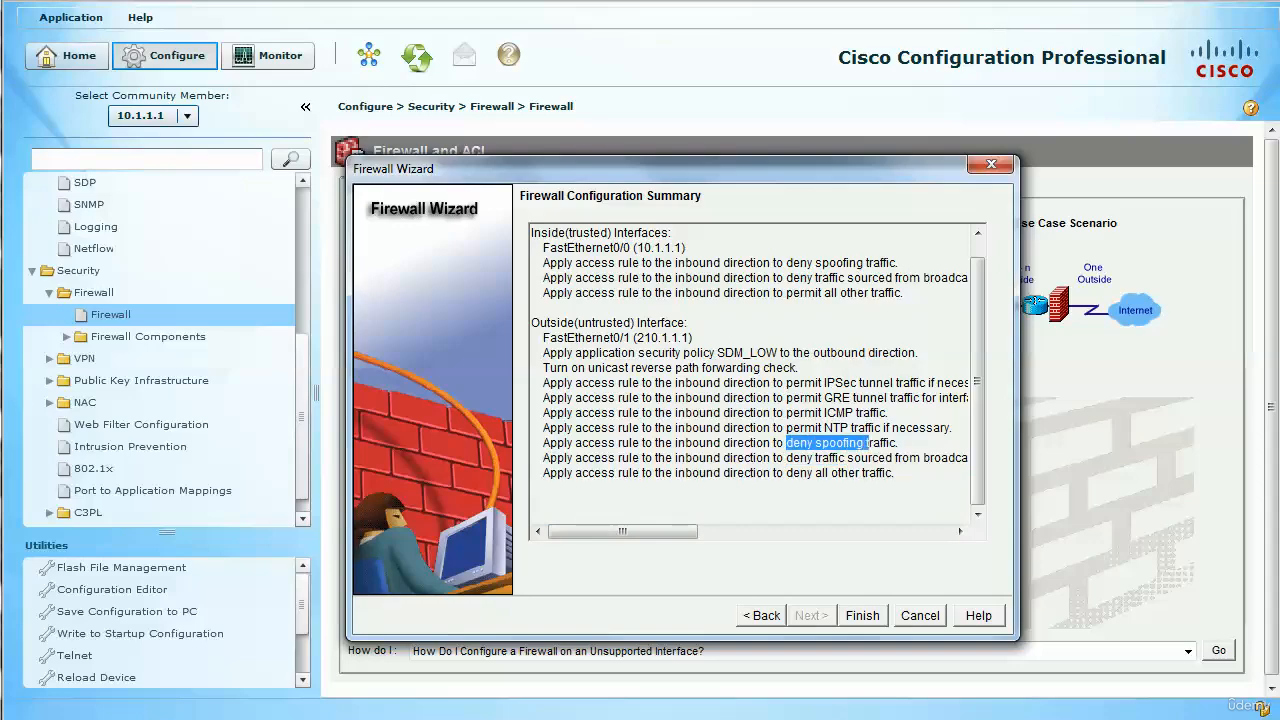
left_click_drag(786, 473, 893, 473)
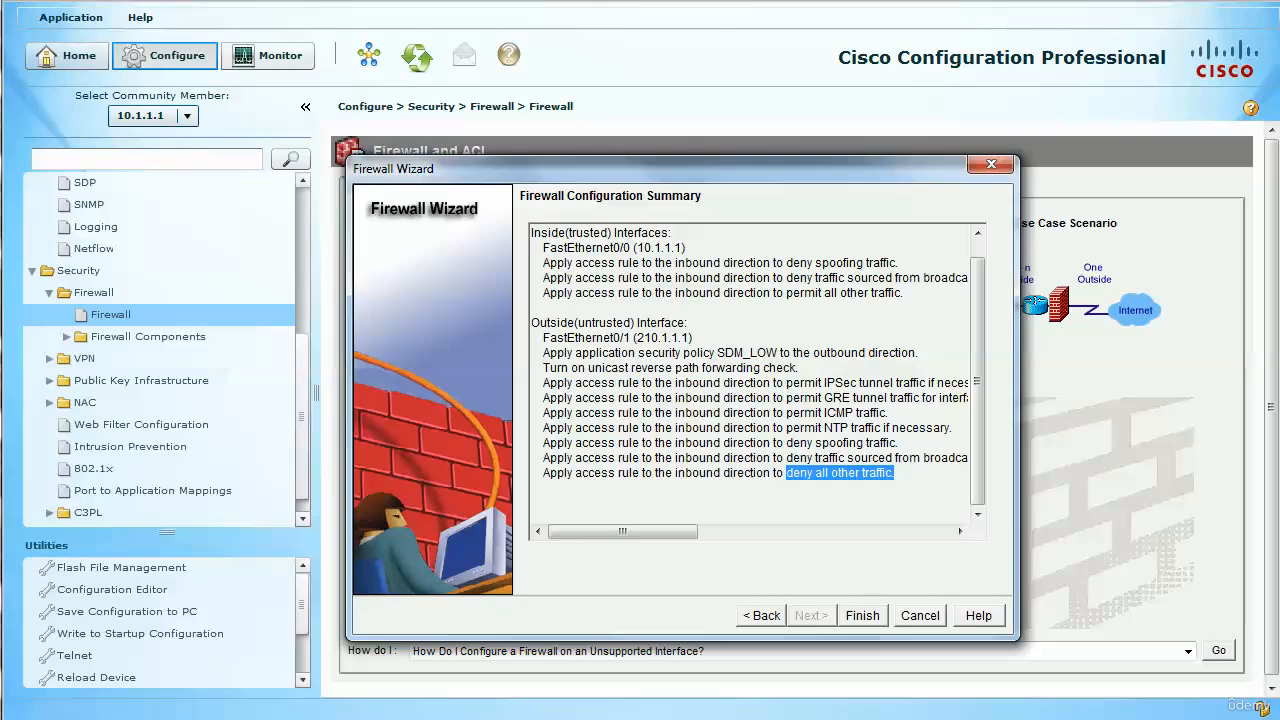
left_click_drag(622, 532, 701, 532)
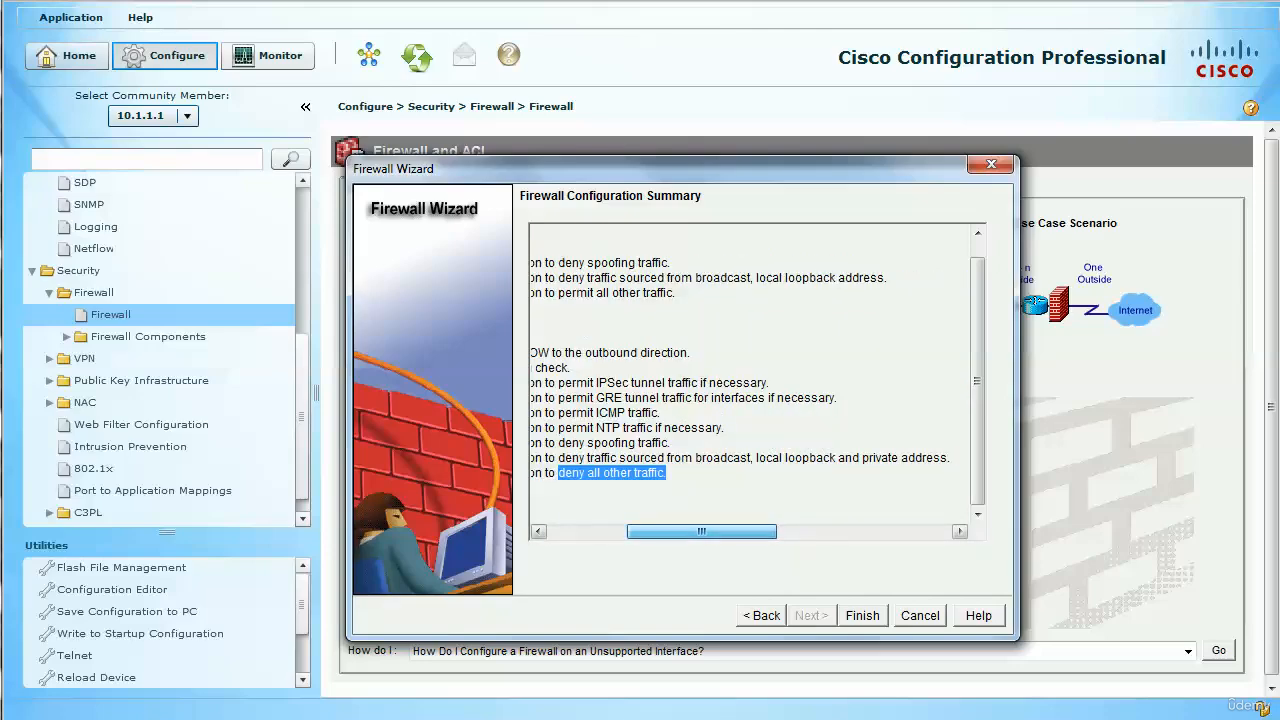
left_click_drag(701, 532, 624, 532)
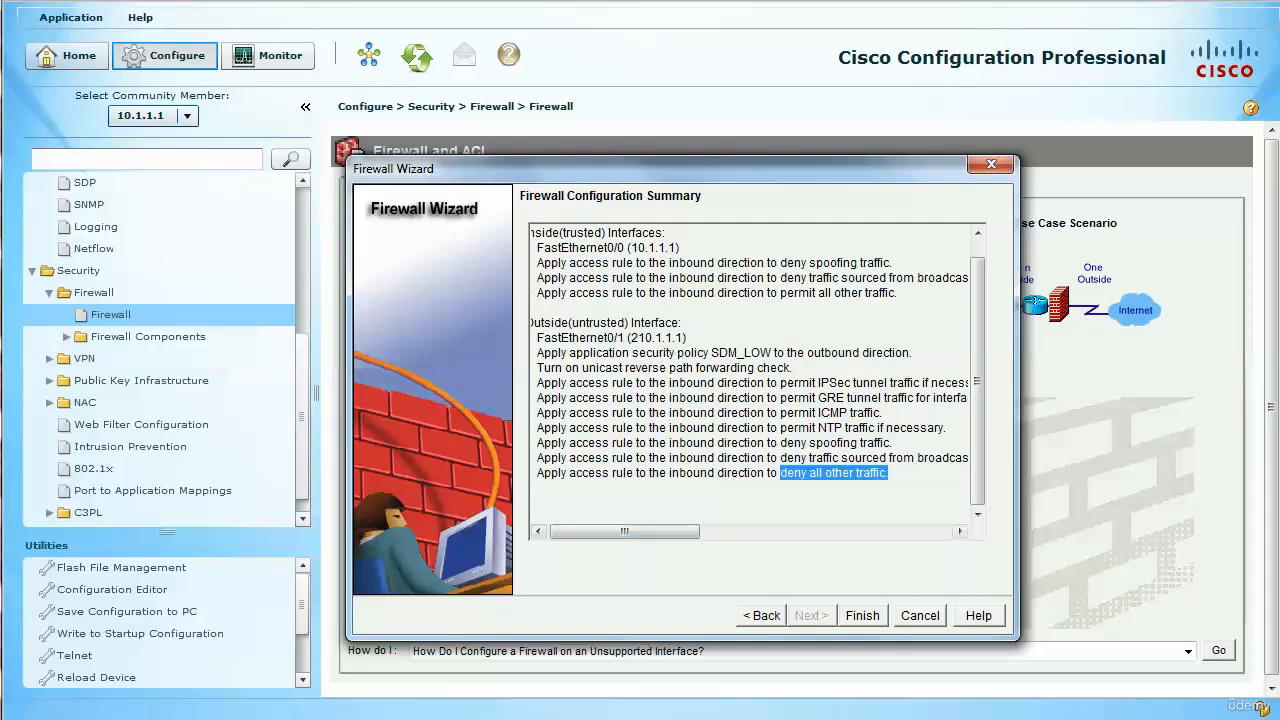
- Finish the Firewall wizard and review the generated commands in the delivery preview through the FastEthernet0/1 and FastEthernet0/0 interface settings
key("Tab")
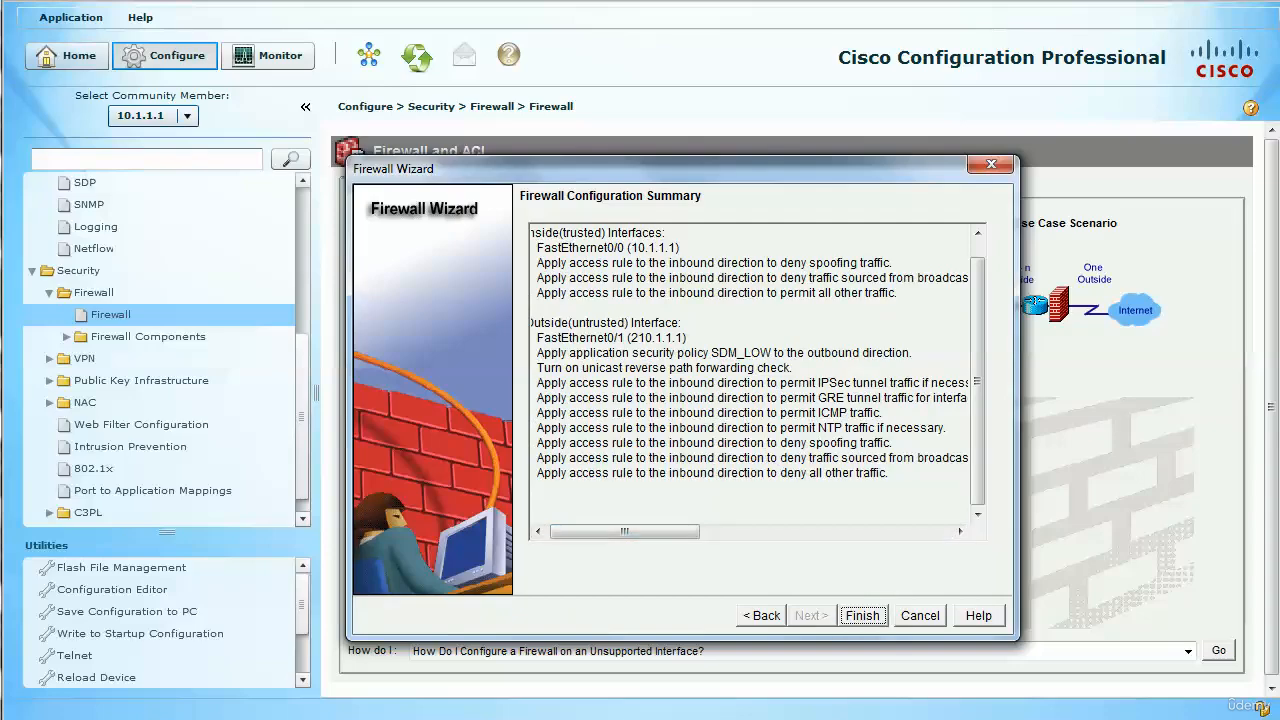
key("Return")
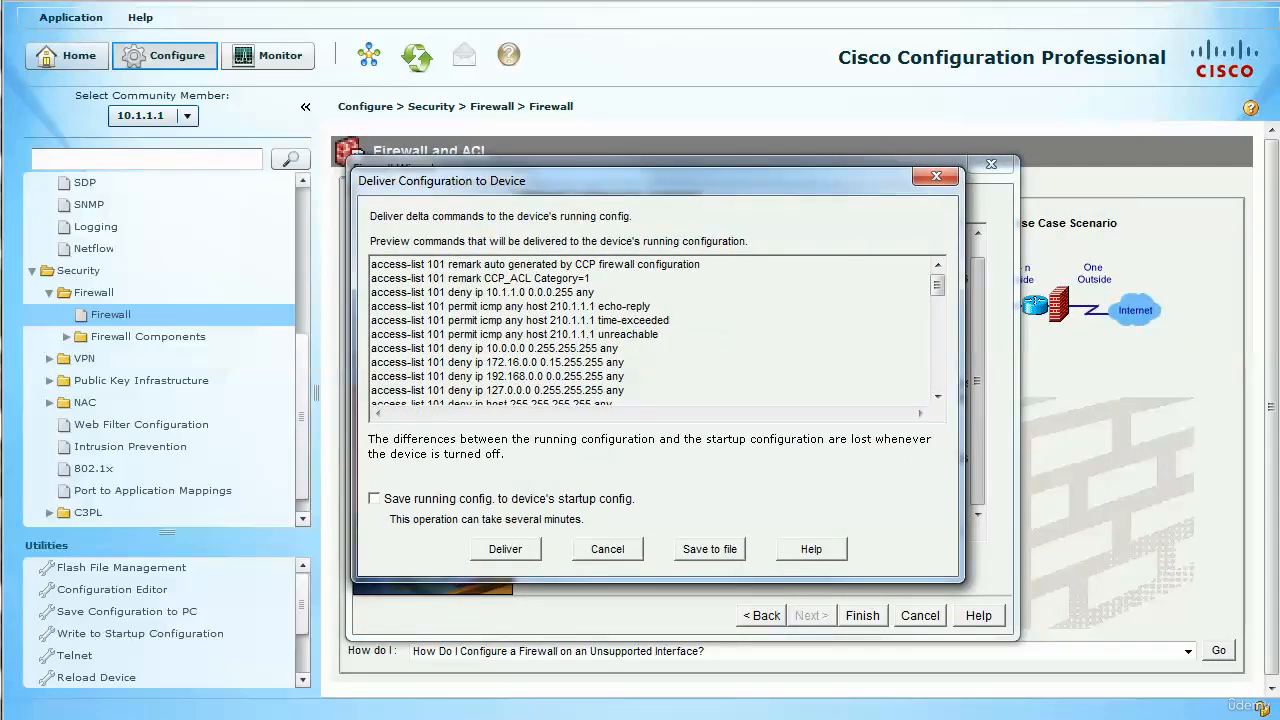
mouse_move(937, 285)
left_mouse_down()
mouse_move(937, 377)
mouse_move(937, 285)
left_mouse_up()
scroll(655, 330, "down", 1)
scroll(655, 330, "down", 3)
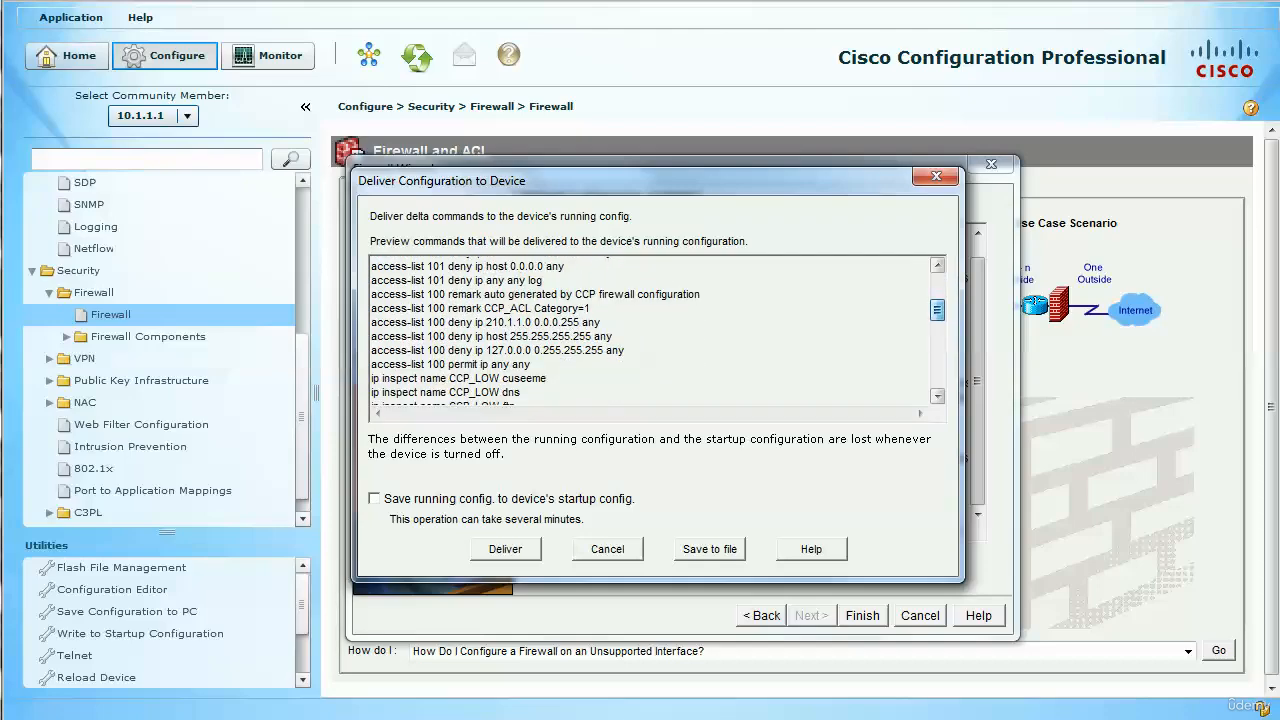
scroll(655, 330, "down", 7)
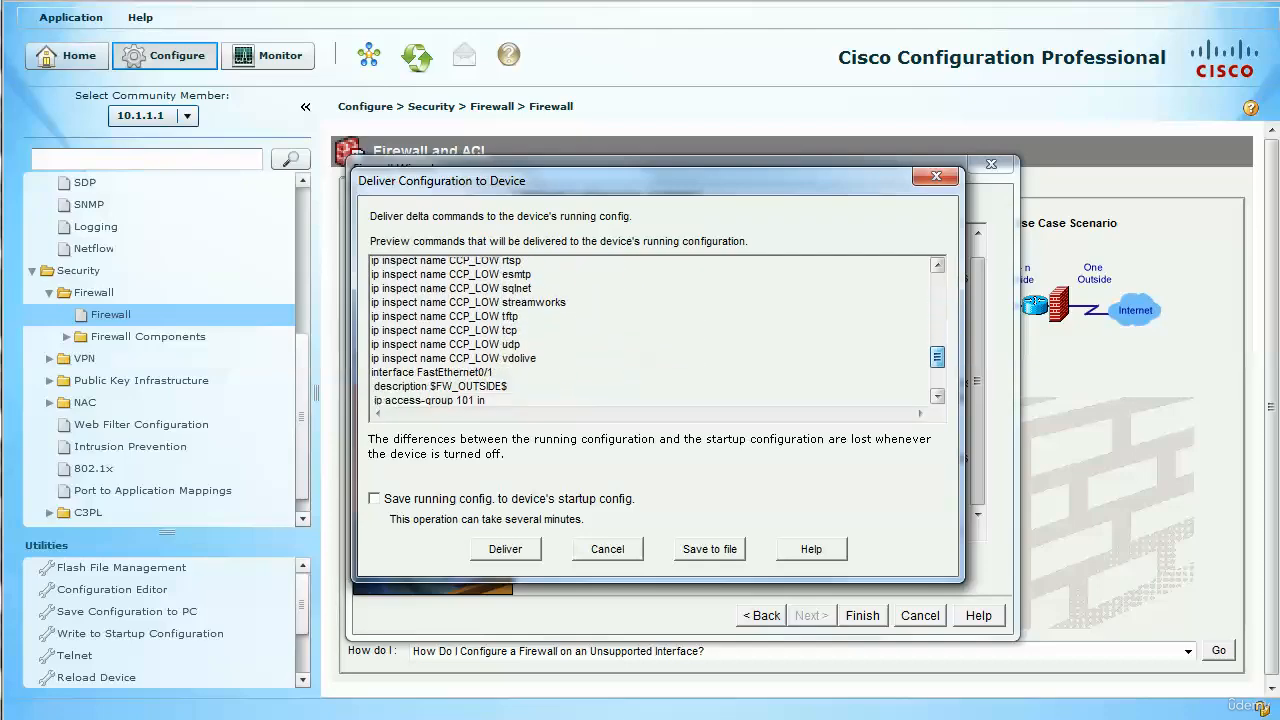
scroll(655, 330, "down", 3)
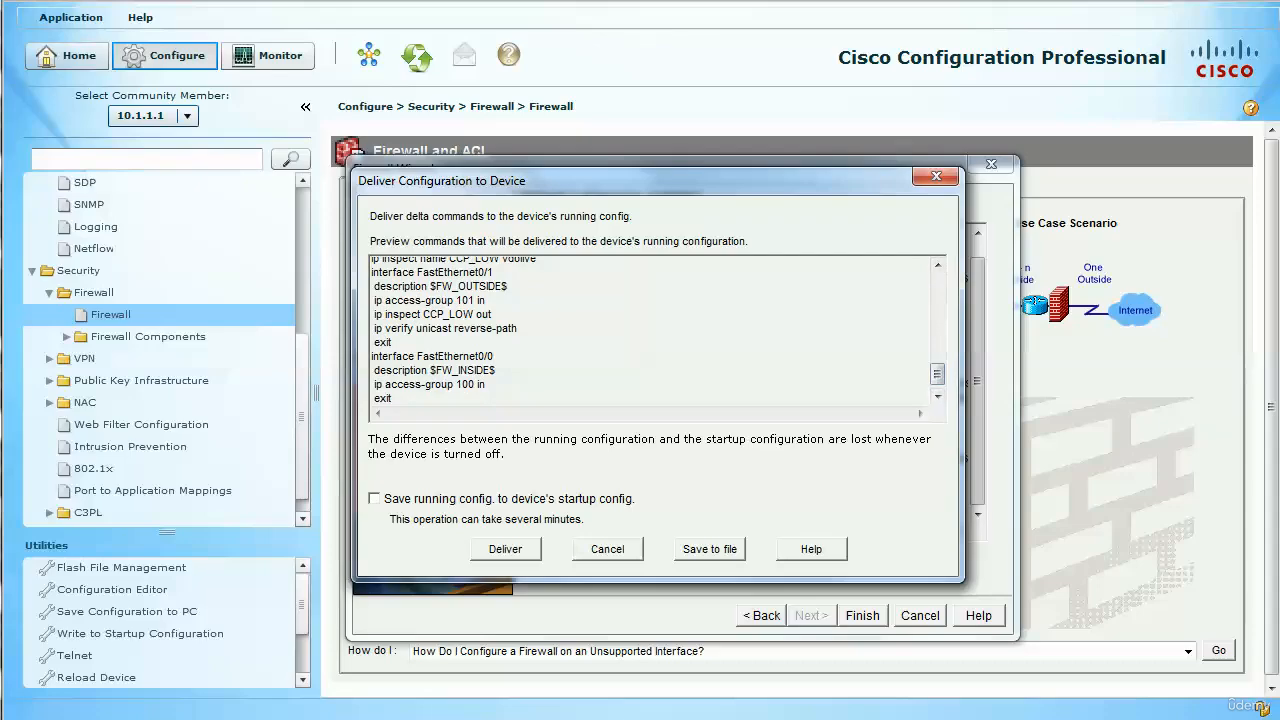
left_click_drag(392, 399, 372, 278)
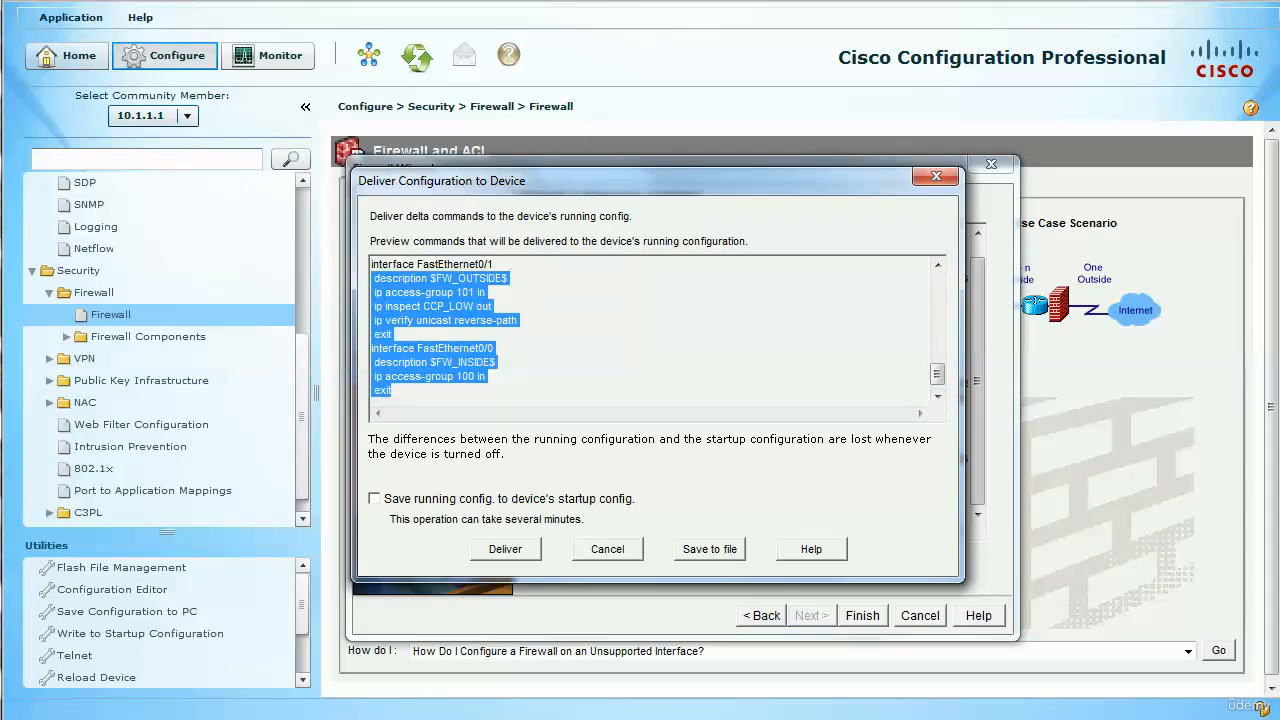
left_click(590, 335)
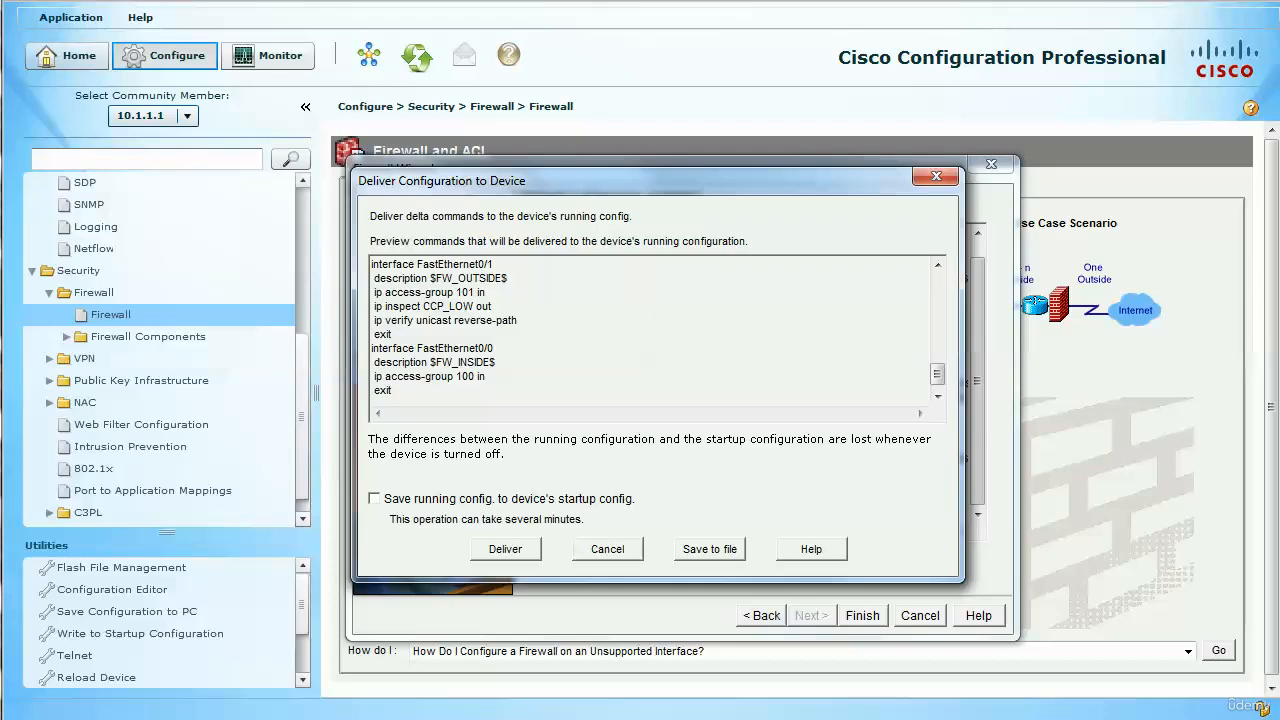
- Enable saving the running config to the device's startup config, and check the option for saving the commands to a file without saving one
left_click(375, 498)
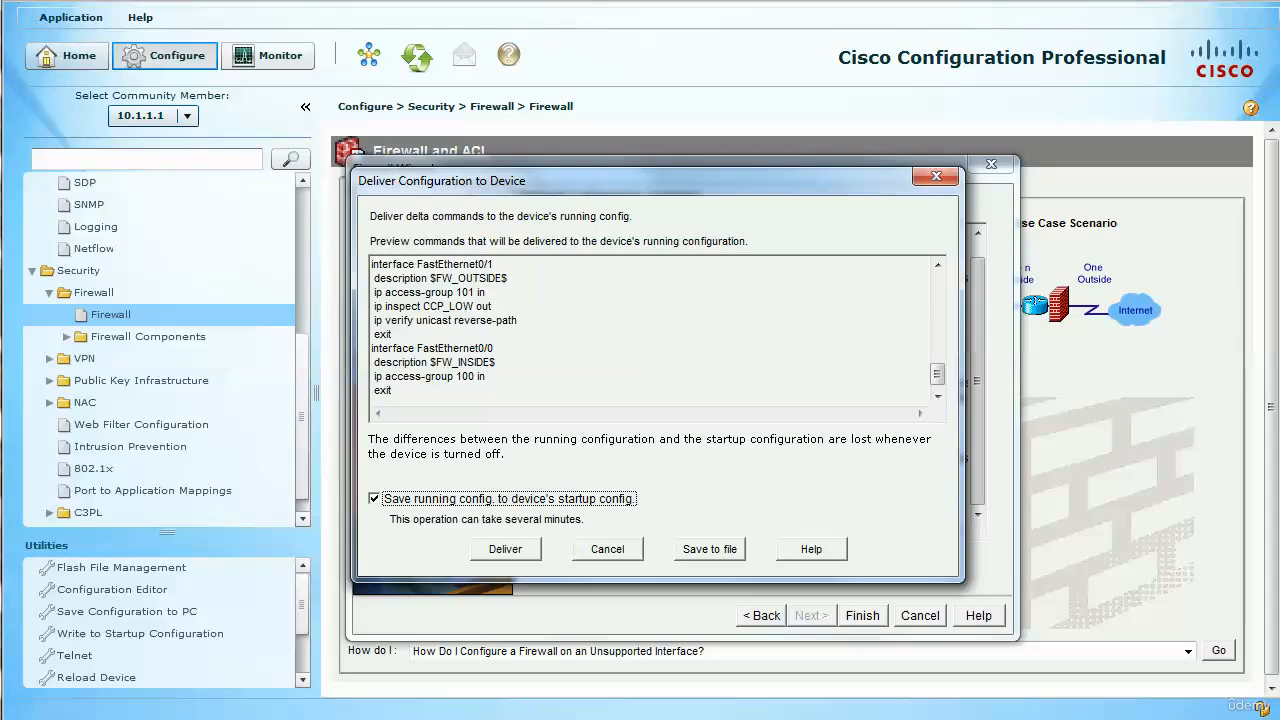
left_click(506, 549)
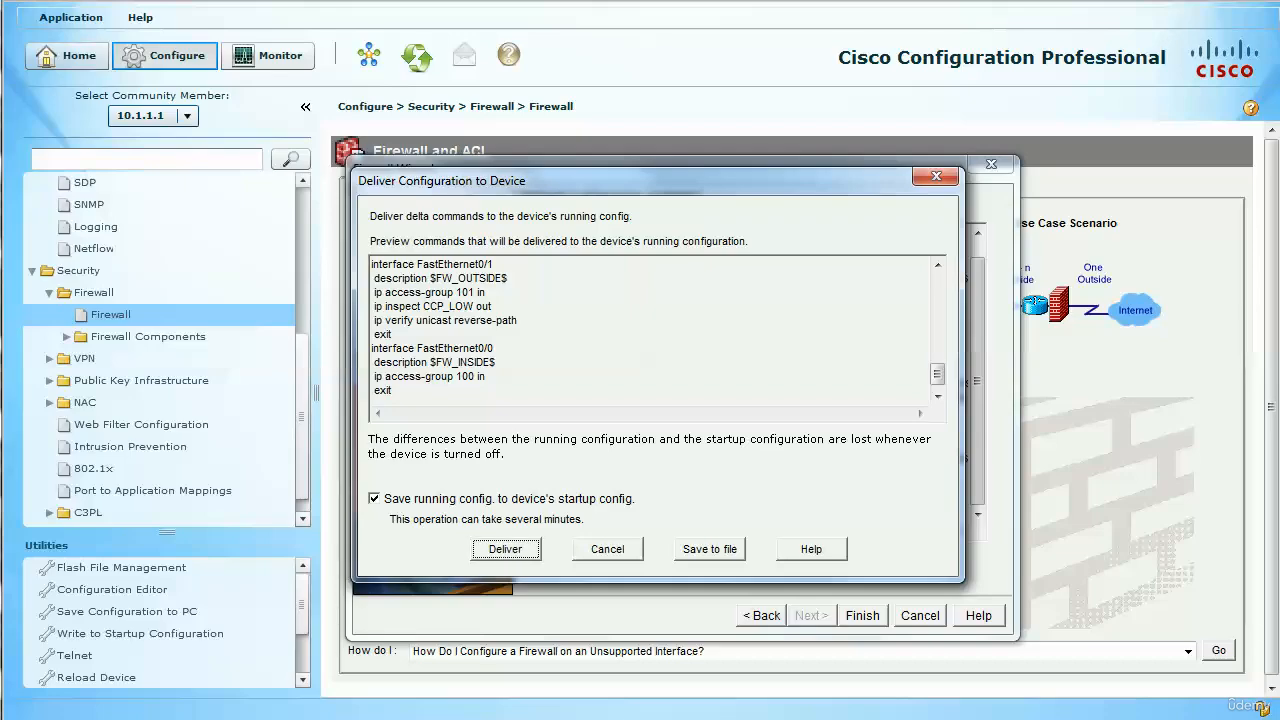
left_click(710, 549)
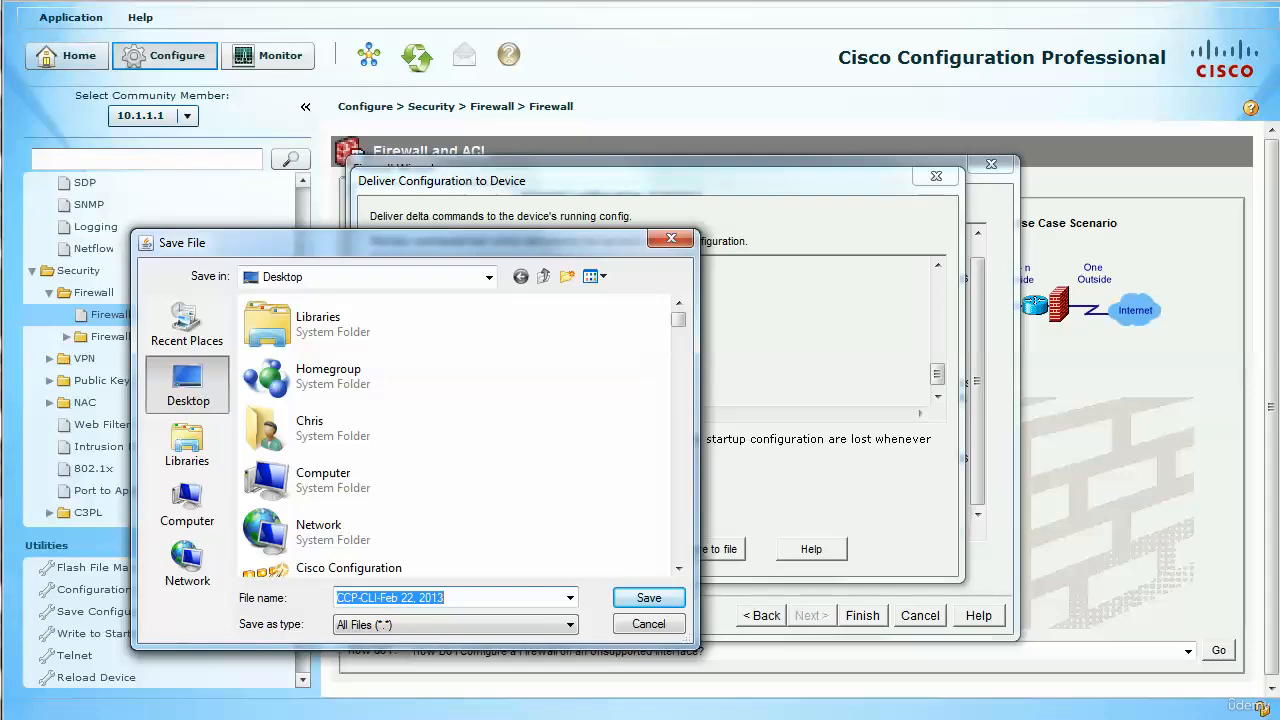
left_click(671, 239)
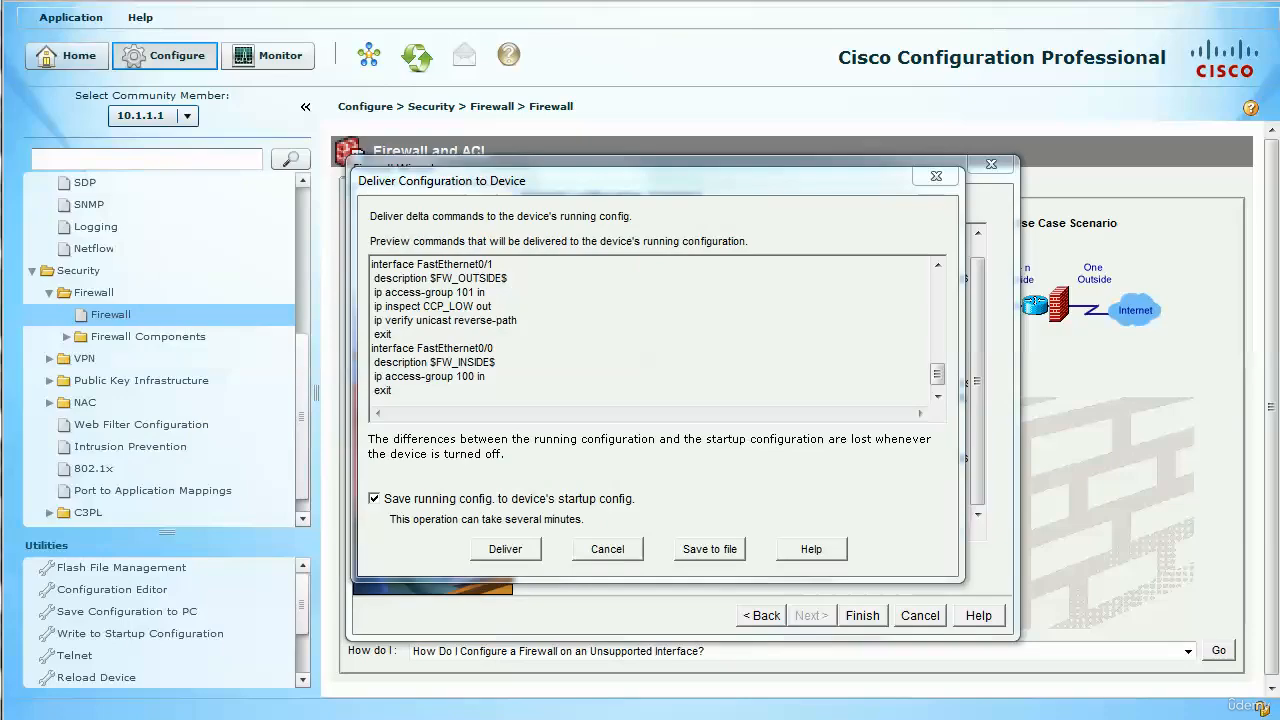
- Deliver the firewall configuration to the router and acknowledge the delivery status and completion dialogs
left_click(505, 549)
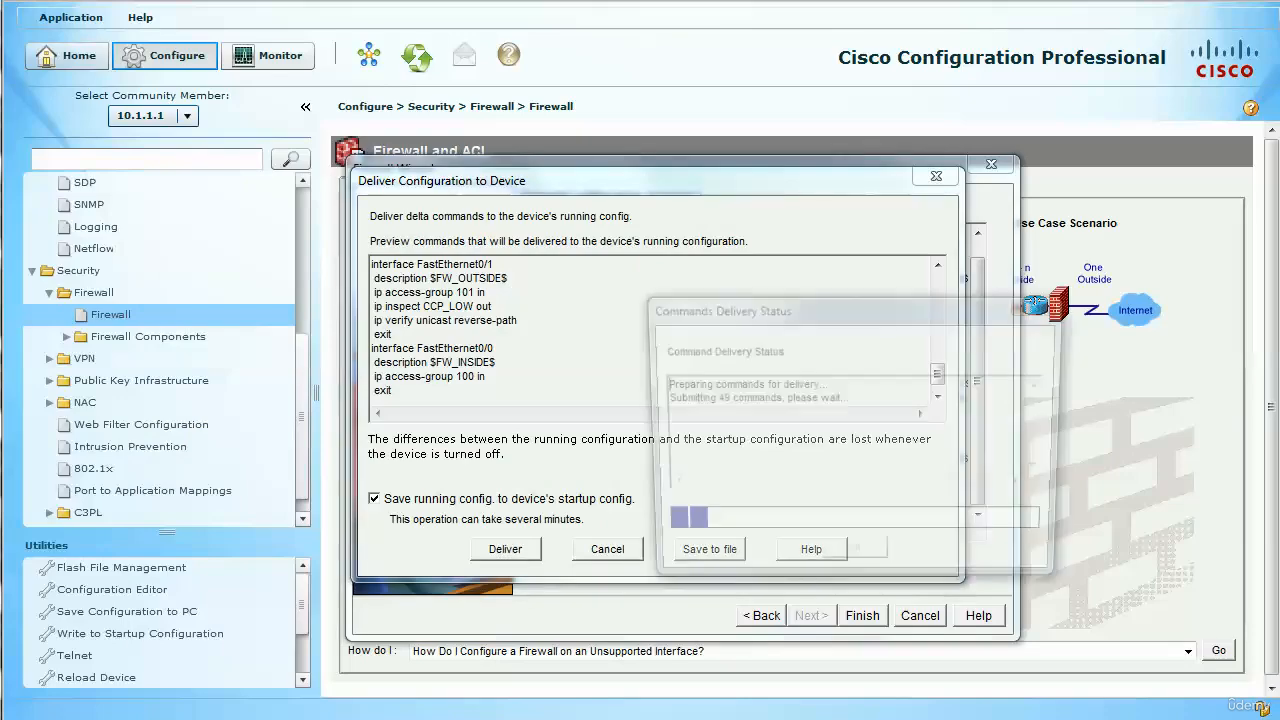
left_click_drag(800, 305, 590, 194)
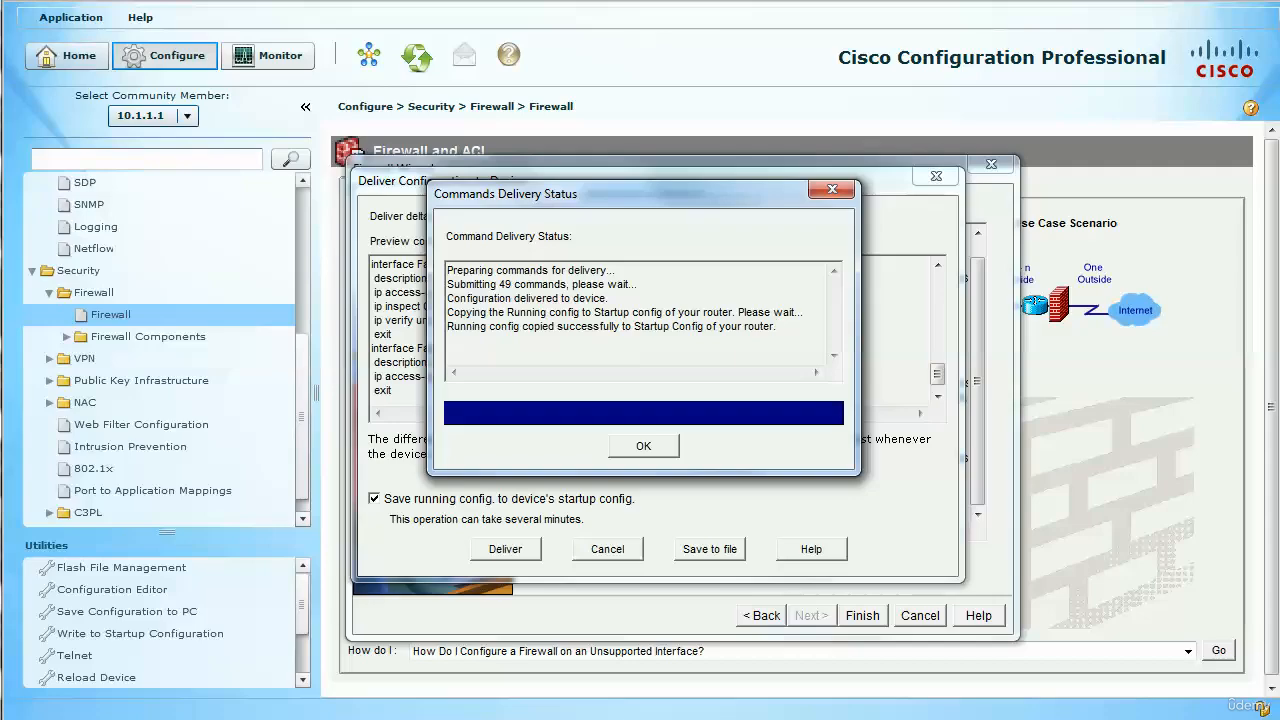
key("Return")
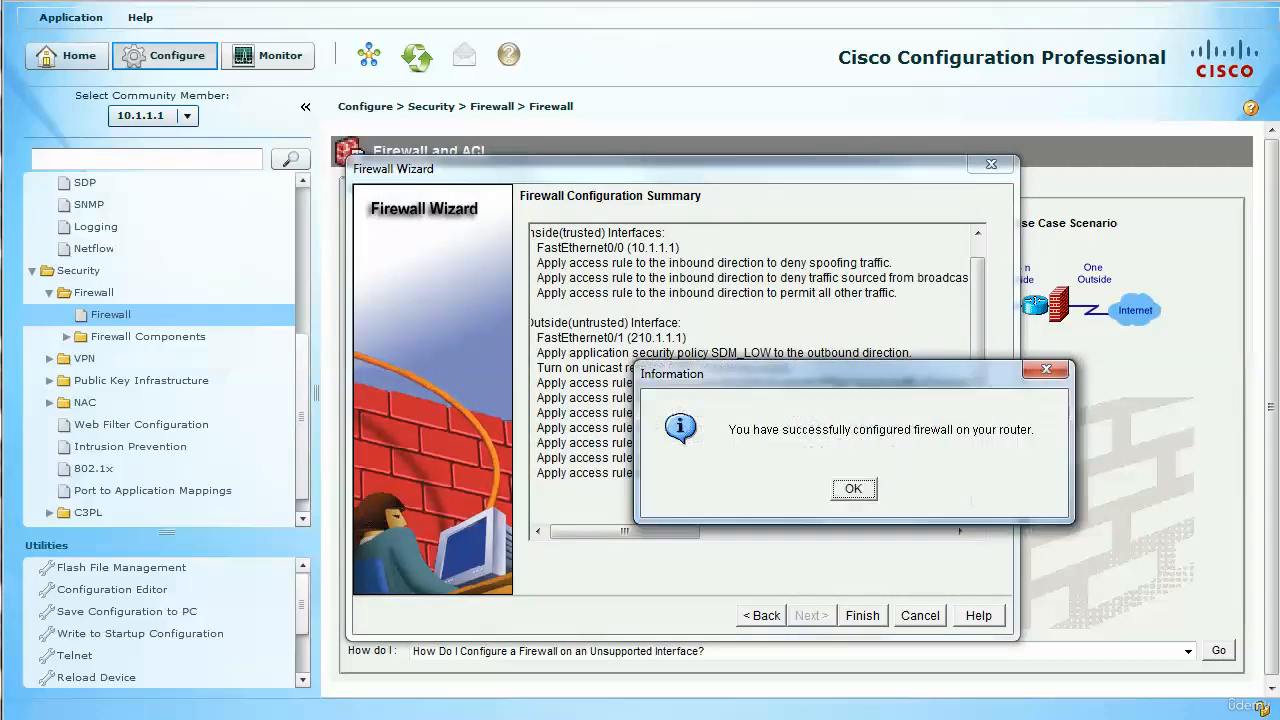
left_click_drag(830, 373, 652, 257)
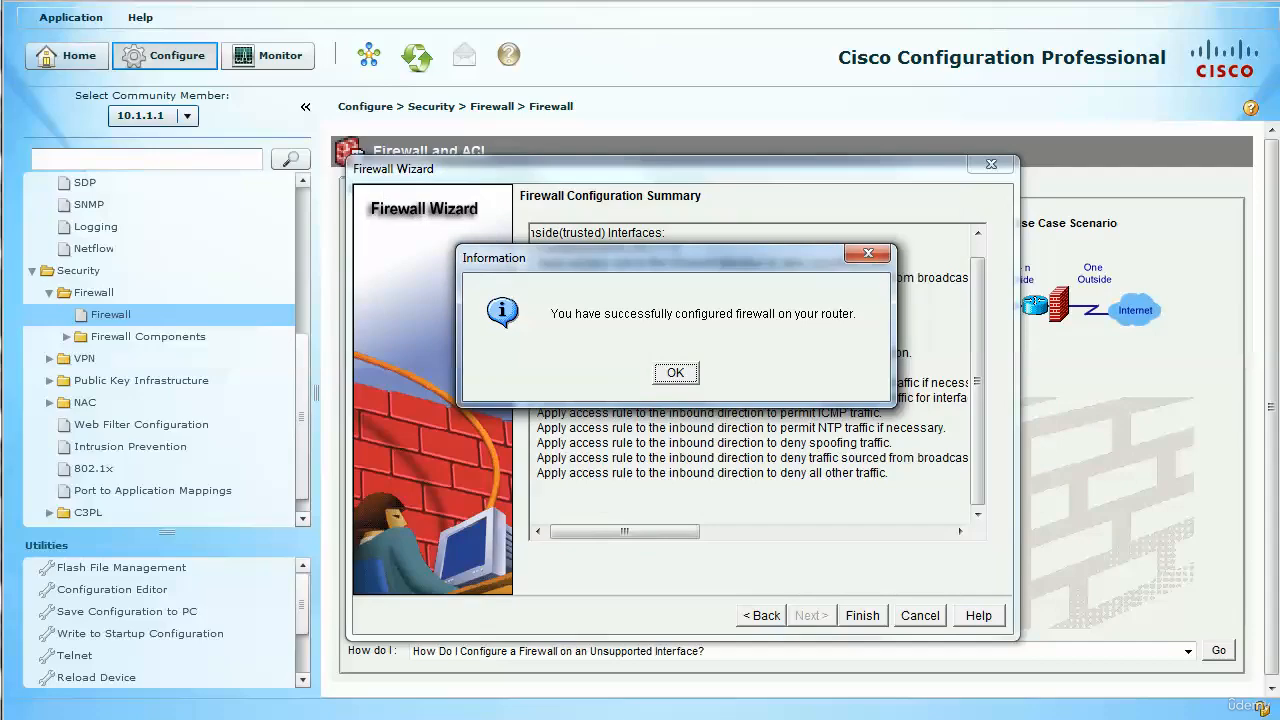
key("Return")
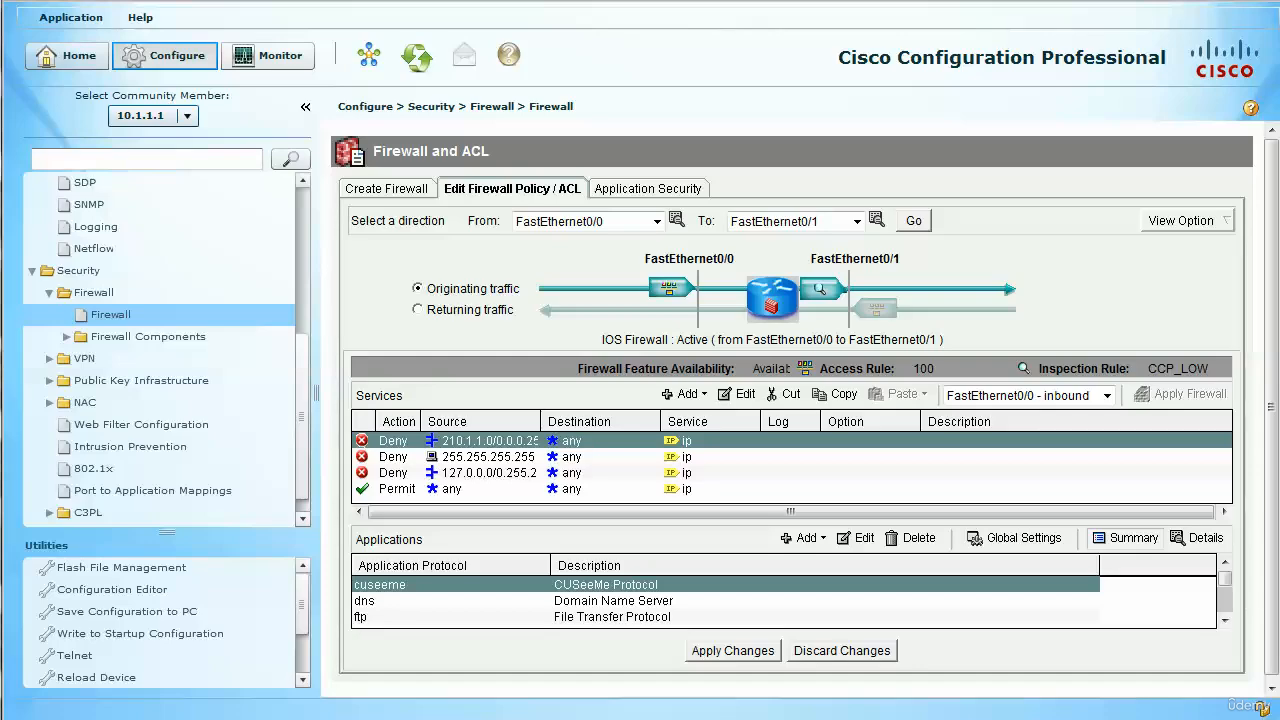
- Widen the Source column to read the originating traffic rules in full, and display the returning traffic rules between FastEthernet0/0 and FastEthernet0/1
left_click(488, 457)
left_click_drag(540, 421, 580, 421)
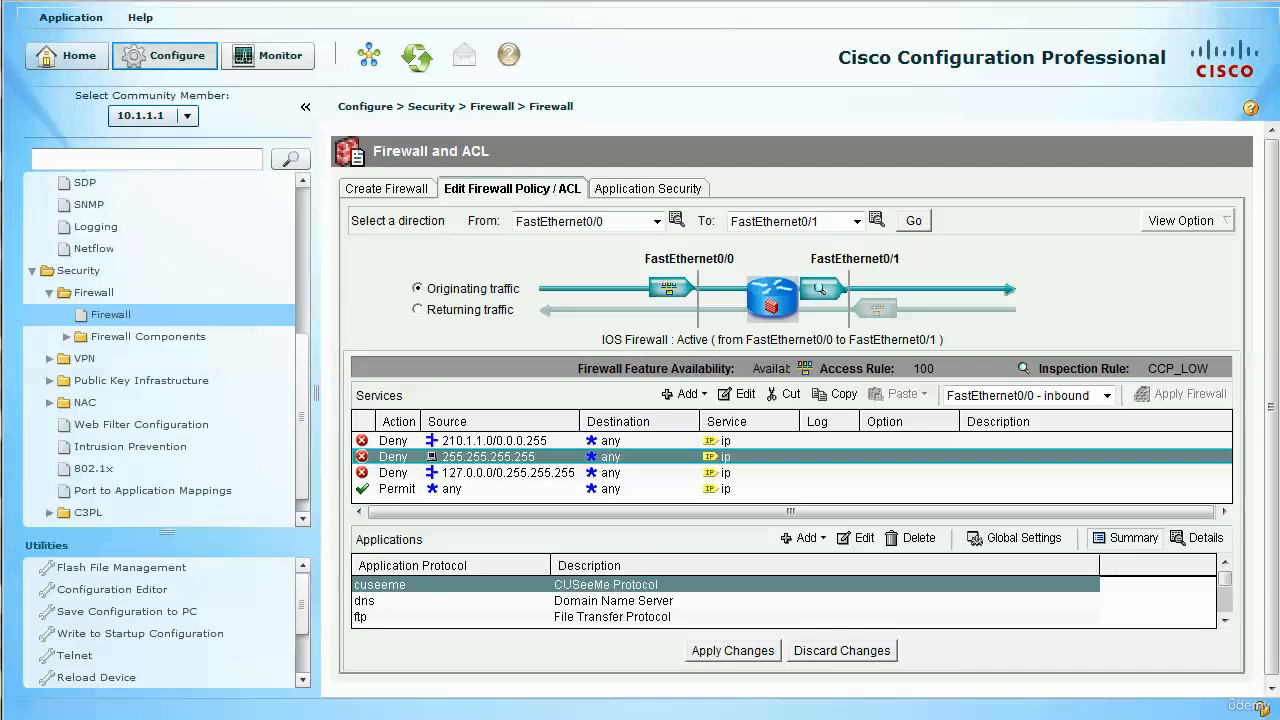
left_click(418, 309)
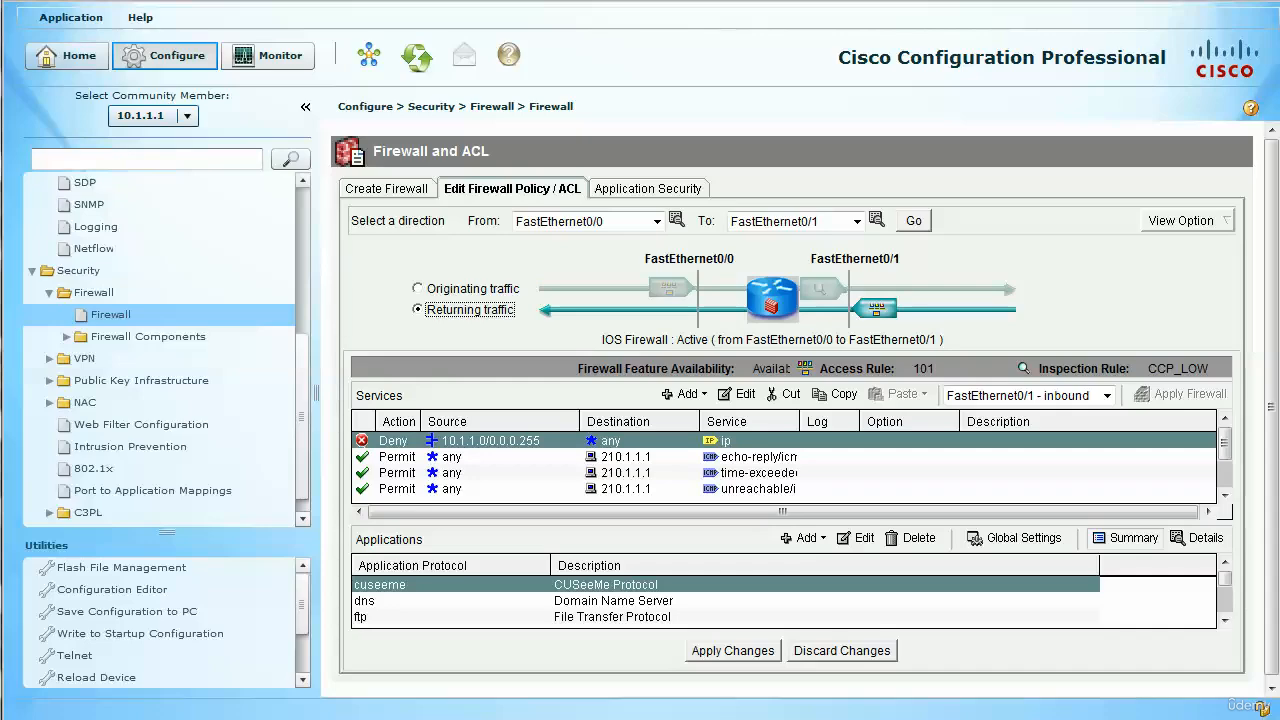
- Display the originating traffic rules from FastEthernet0/0 to FastEthernet0/1 and examine each deny and permit entry's source
left_click(418, 288)
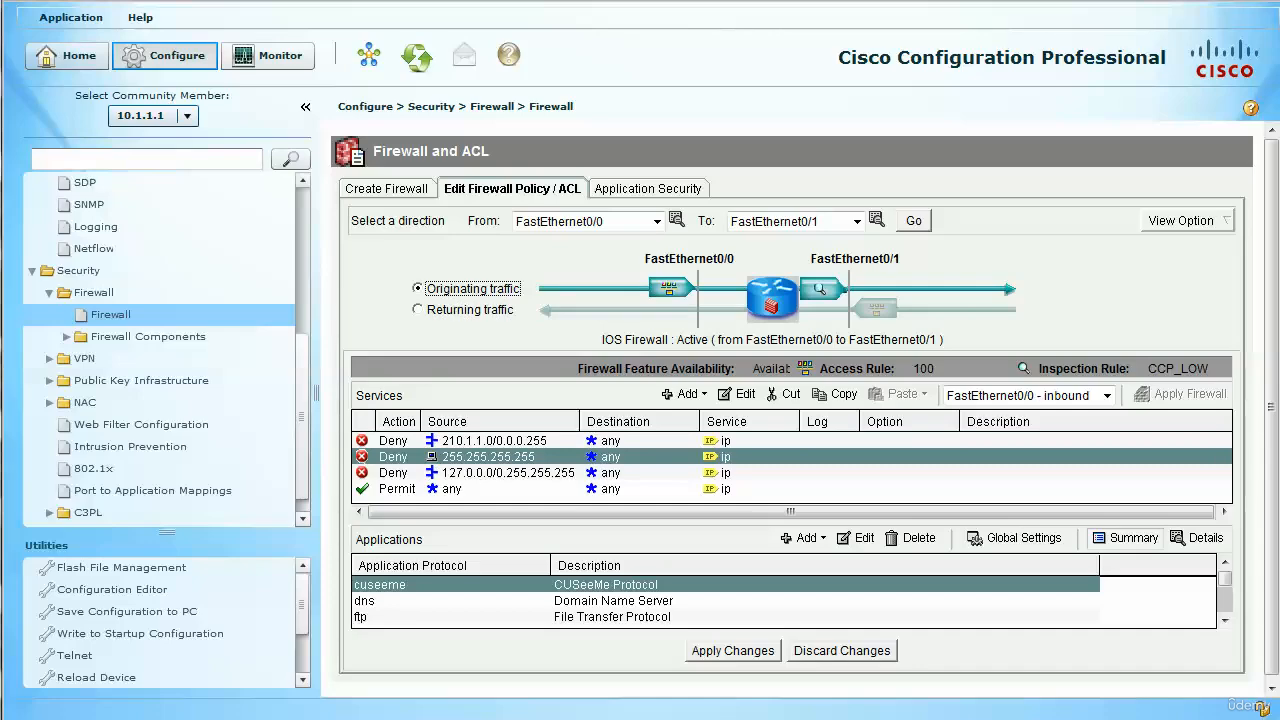
left_click(494, 441)
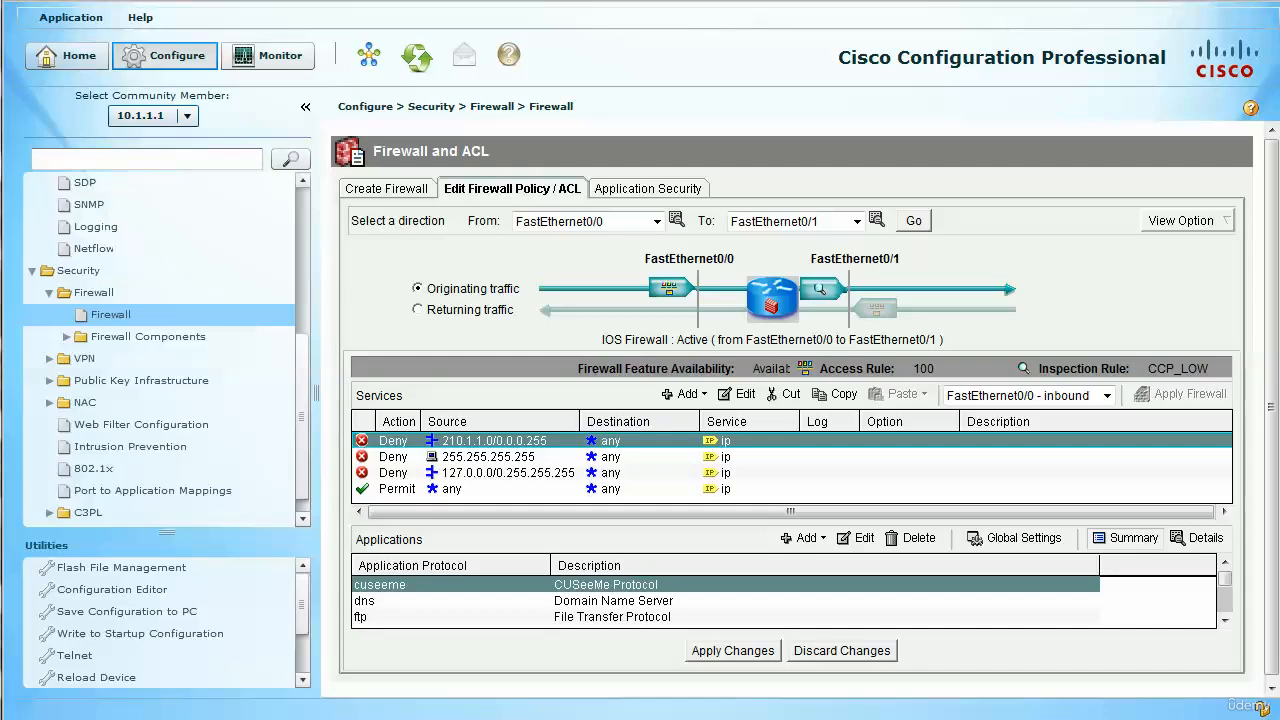
left_click(488, 457)
left_click(508, 473)
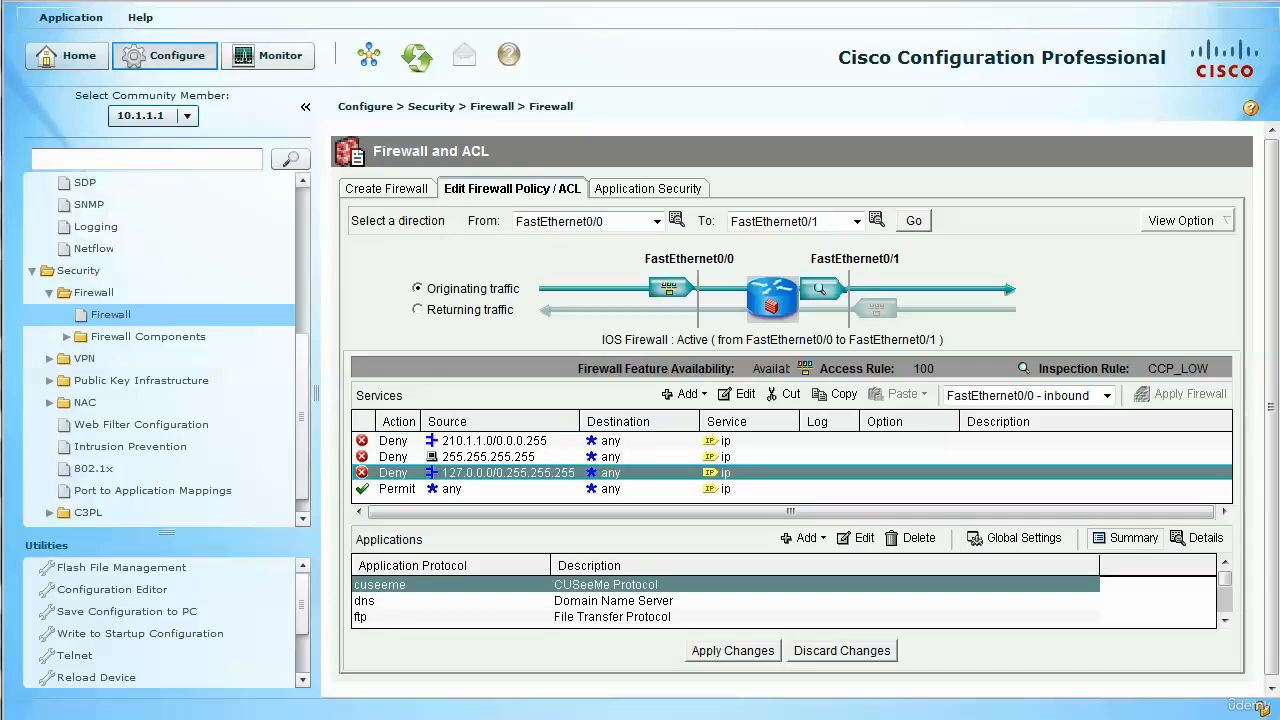
left_click(494, 441)
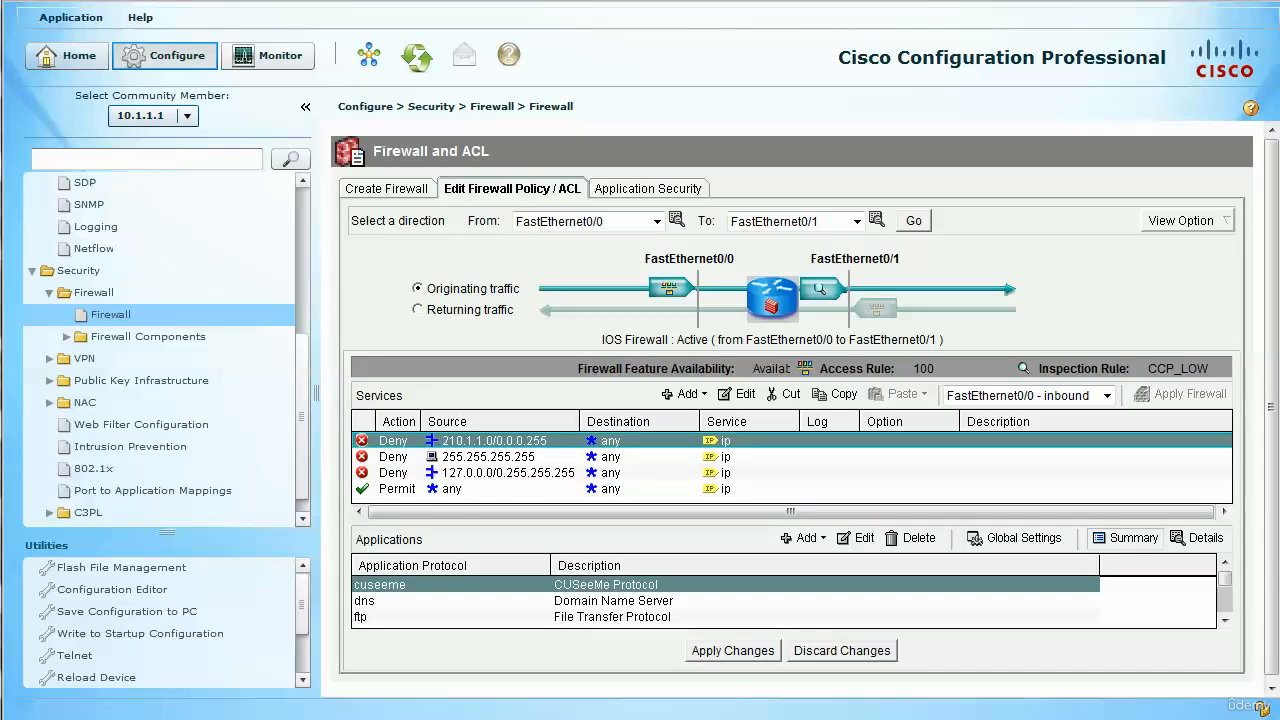
left_click(452, 489)
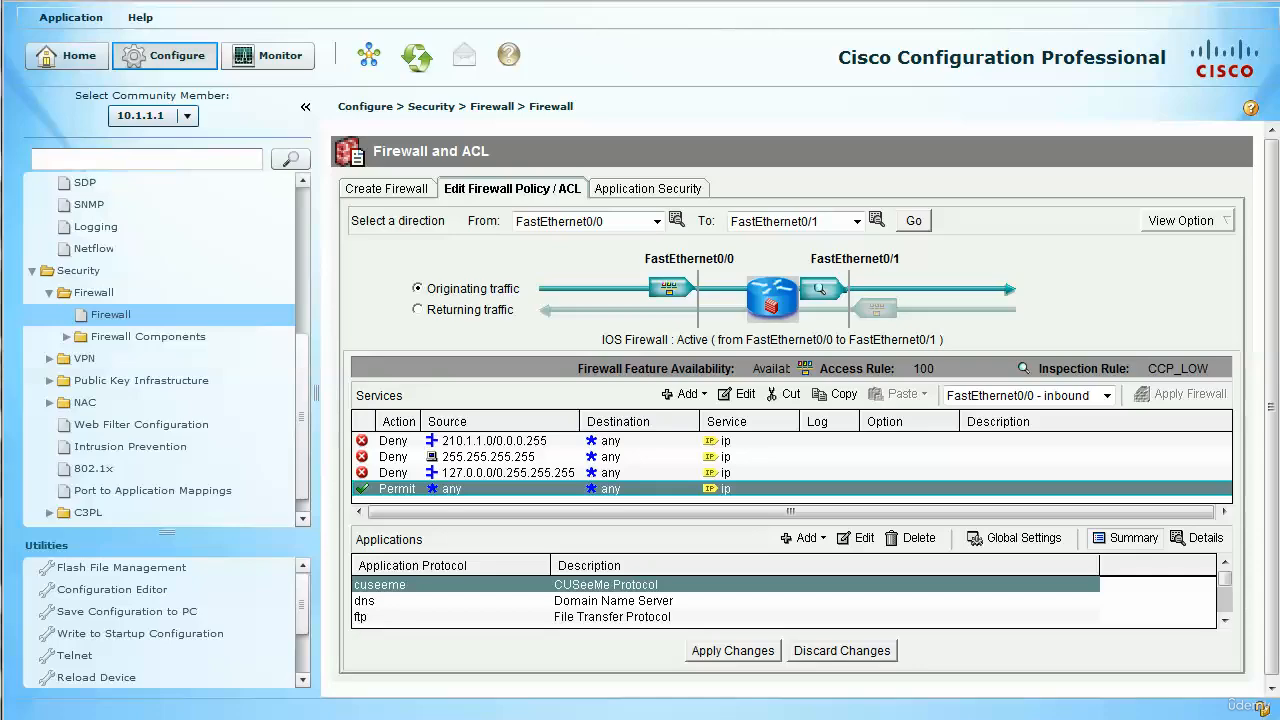
left_click(490, 441)
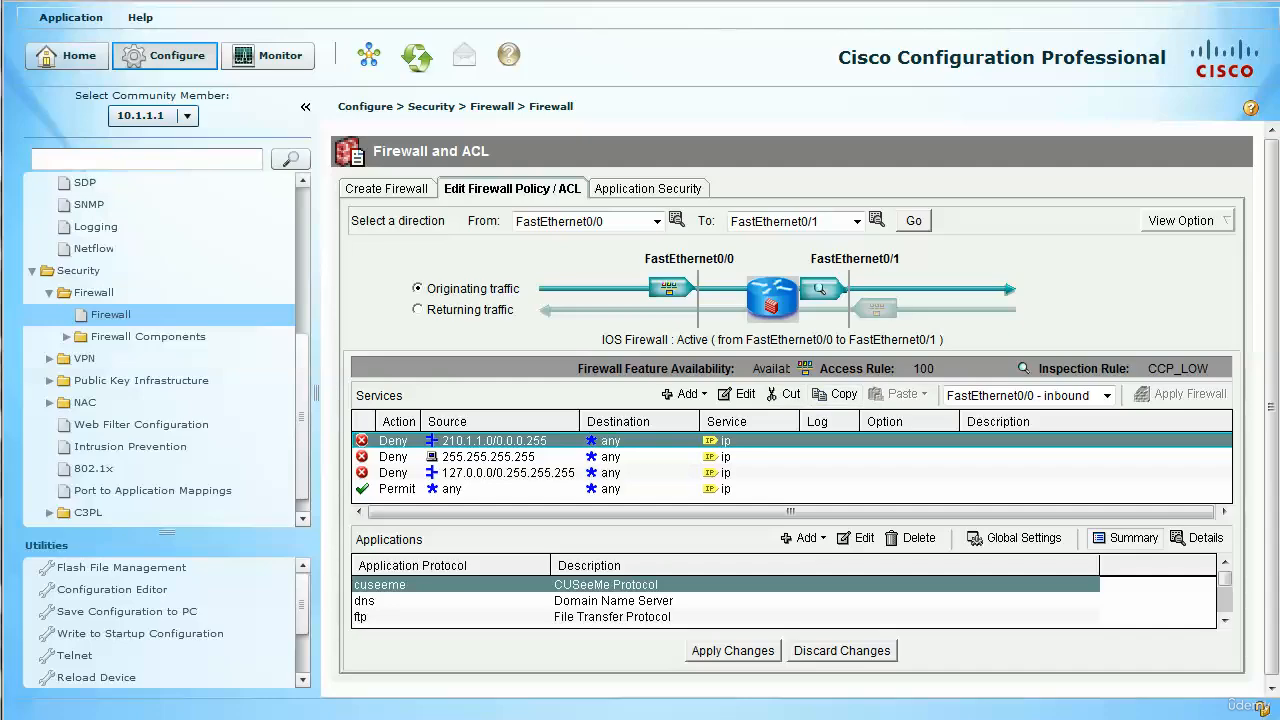
left_click(488, 457)
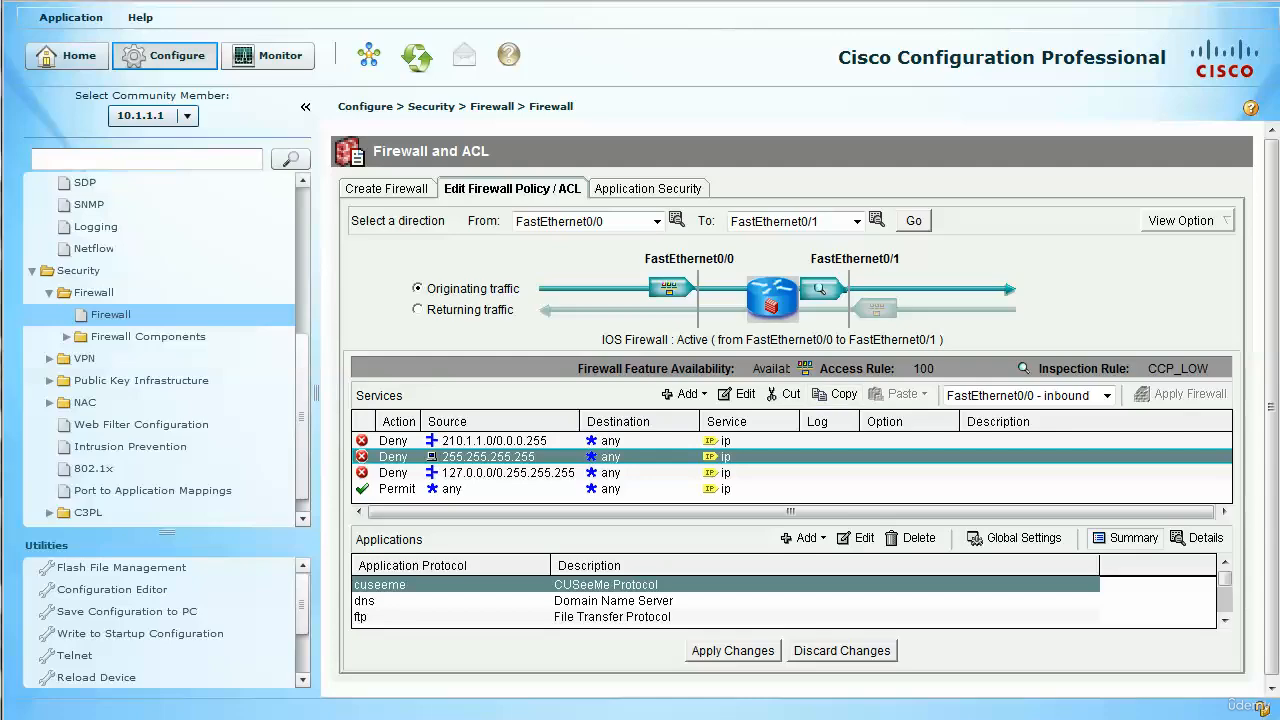
- Insert a rule entry before the 210.1.1.0 deny rule, with action Deny and description "Deny Network 1.1.1.1 For Lab Example"
left_click(494, 441)
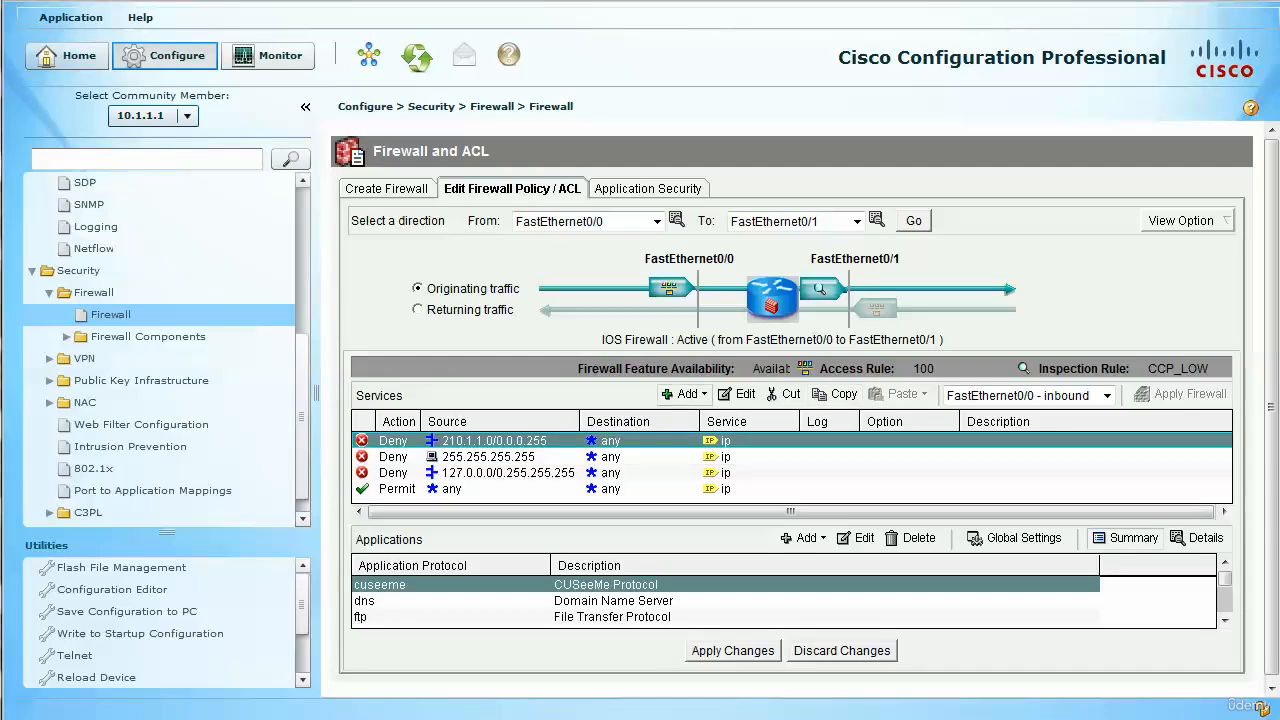
left_click(684, 393)
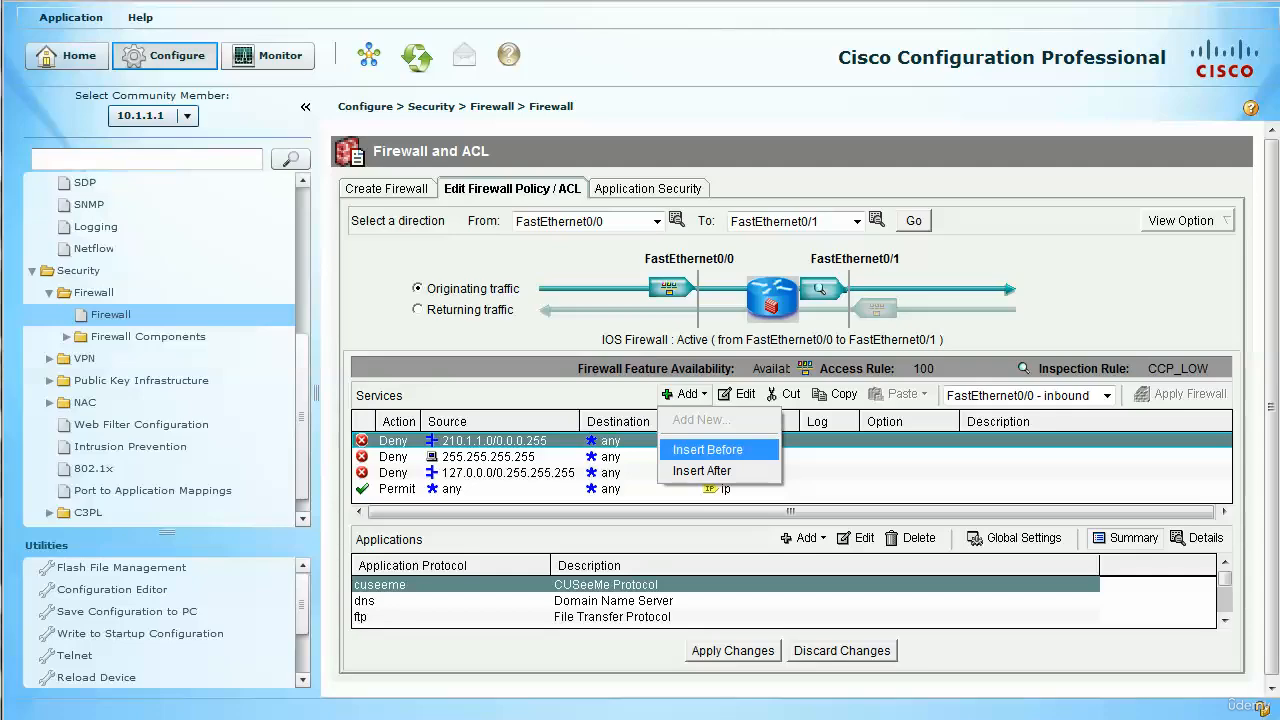
left_click(708, 450)
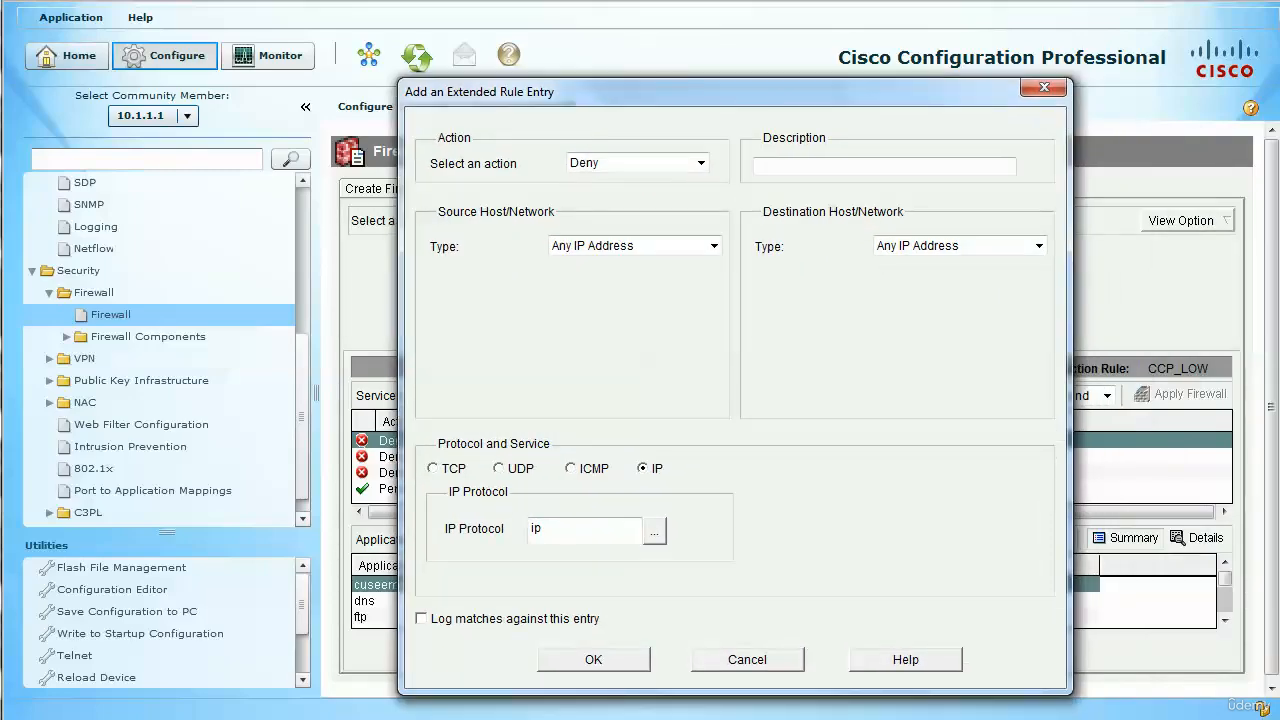
left_click(701, 163)
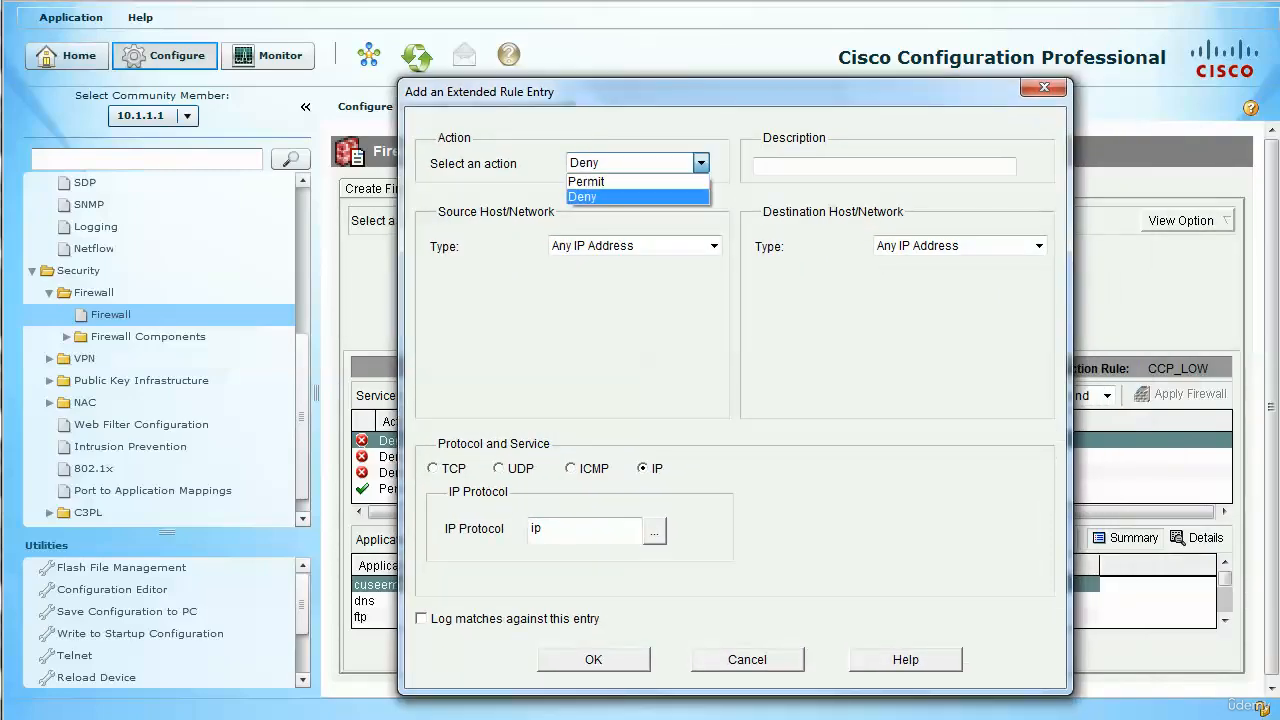
left_click(640, 182)
left_click(701, 163)
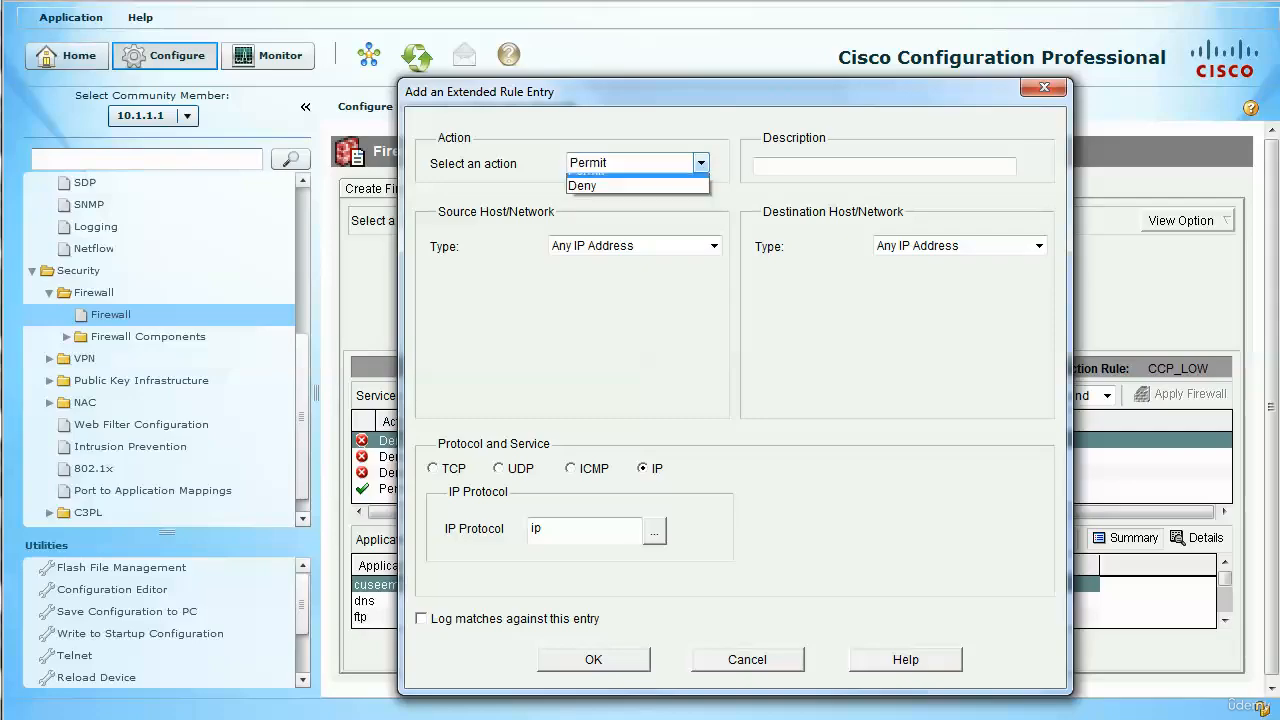
left_click(638, 197)
left_click(884, 167)
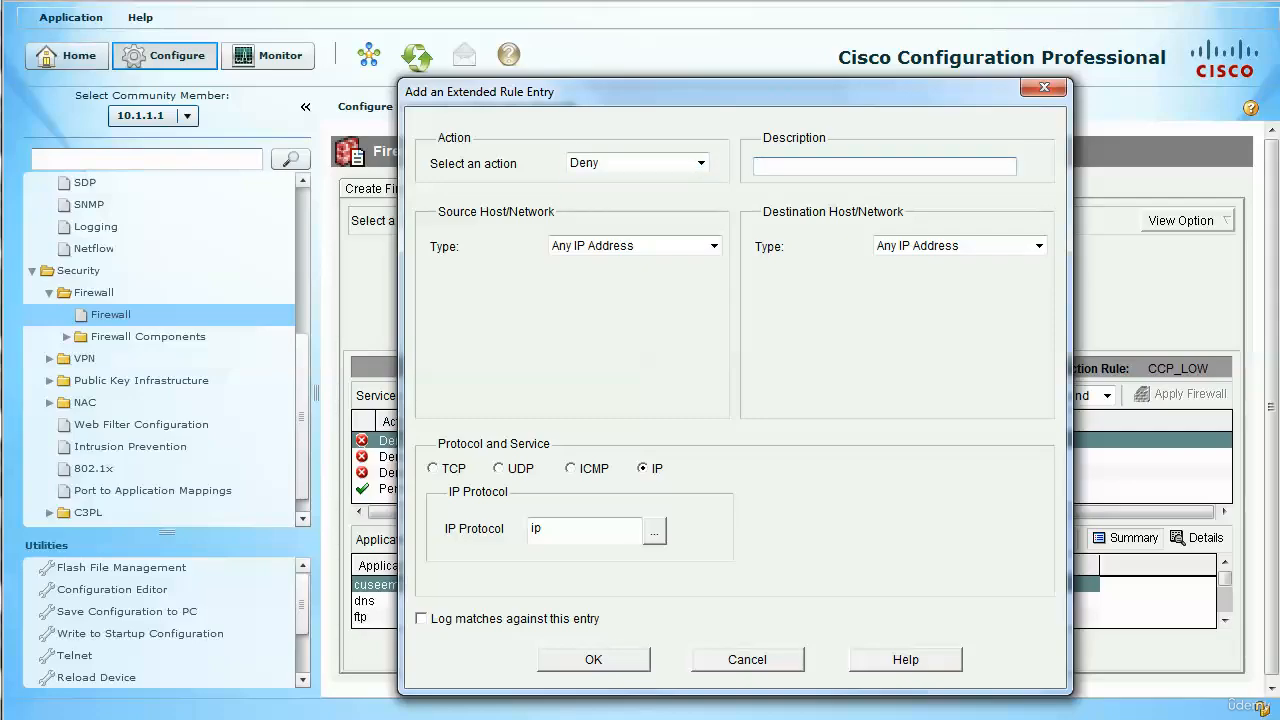
type("Deny Network 1.1.1.1 For Lab Example")
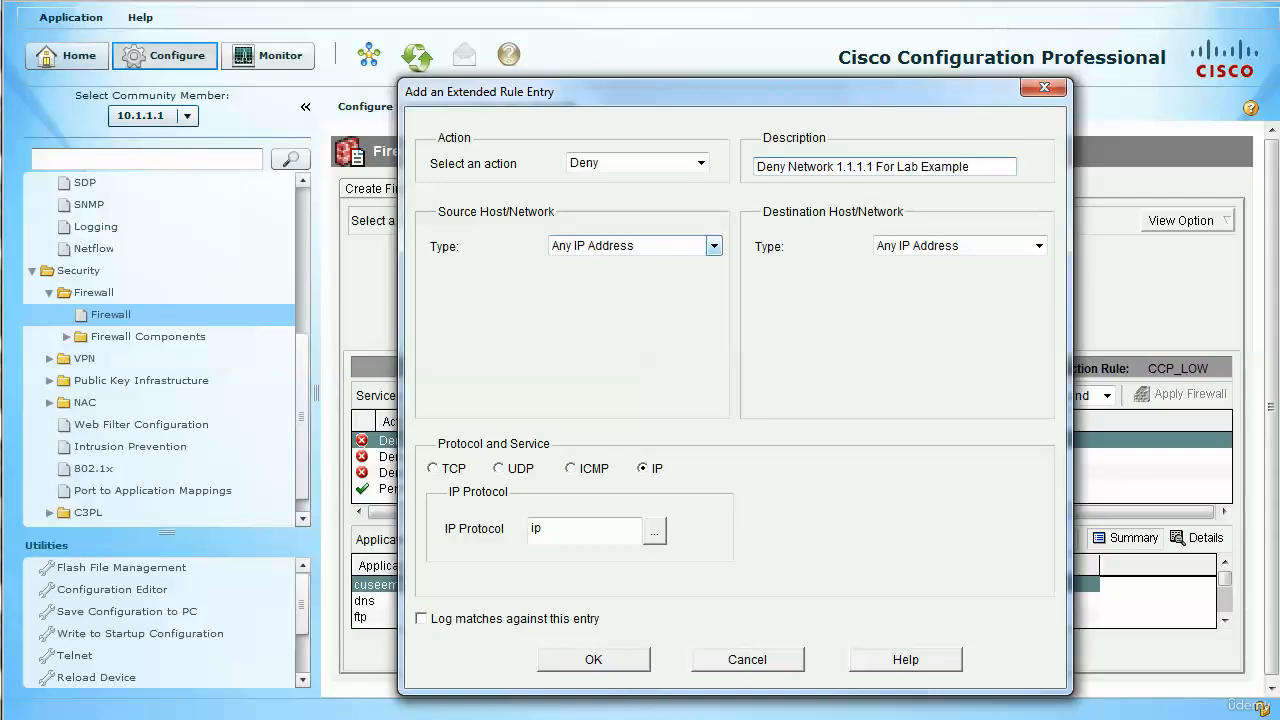
- Set the new entry's source to the host IP address 1.1.1.1 and save the entry with match logging enabled
left_click(713, 246)
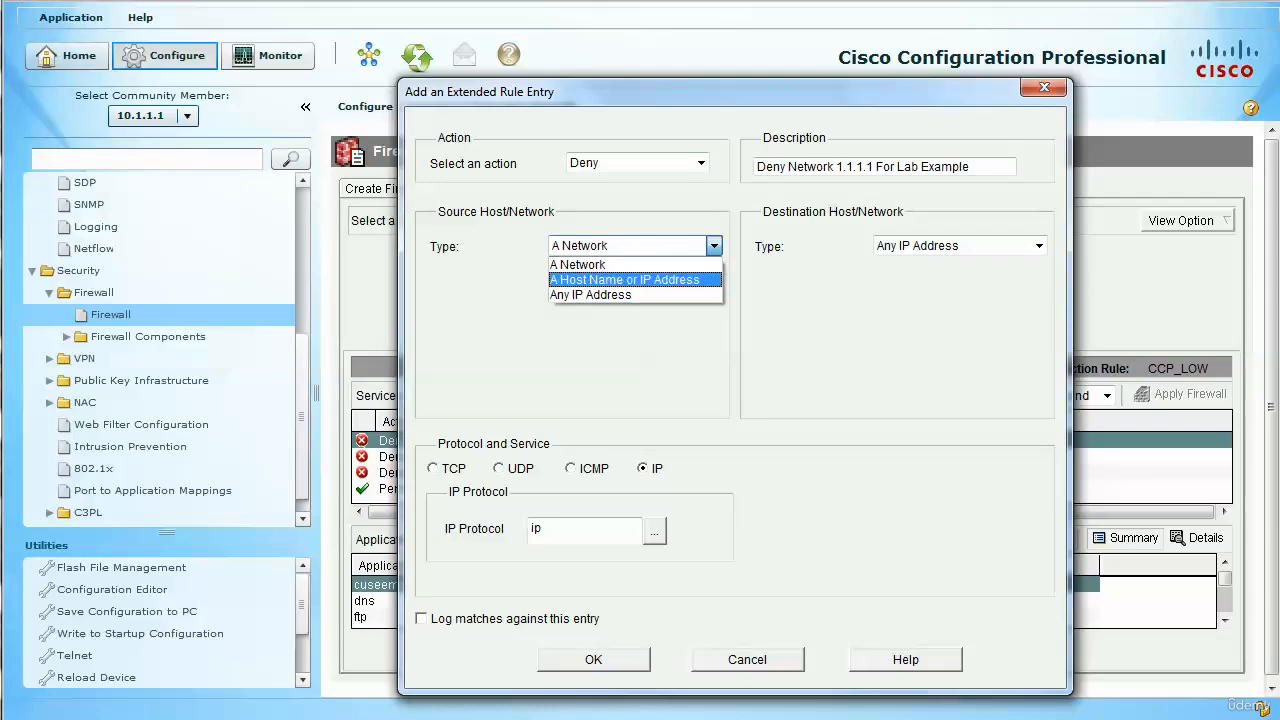
left_click(625, 279)
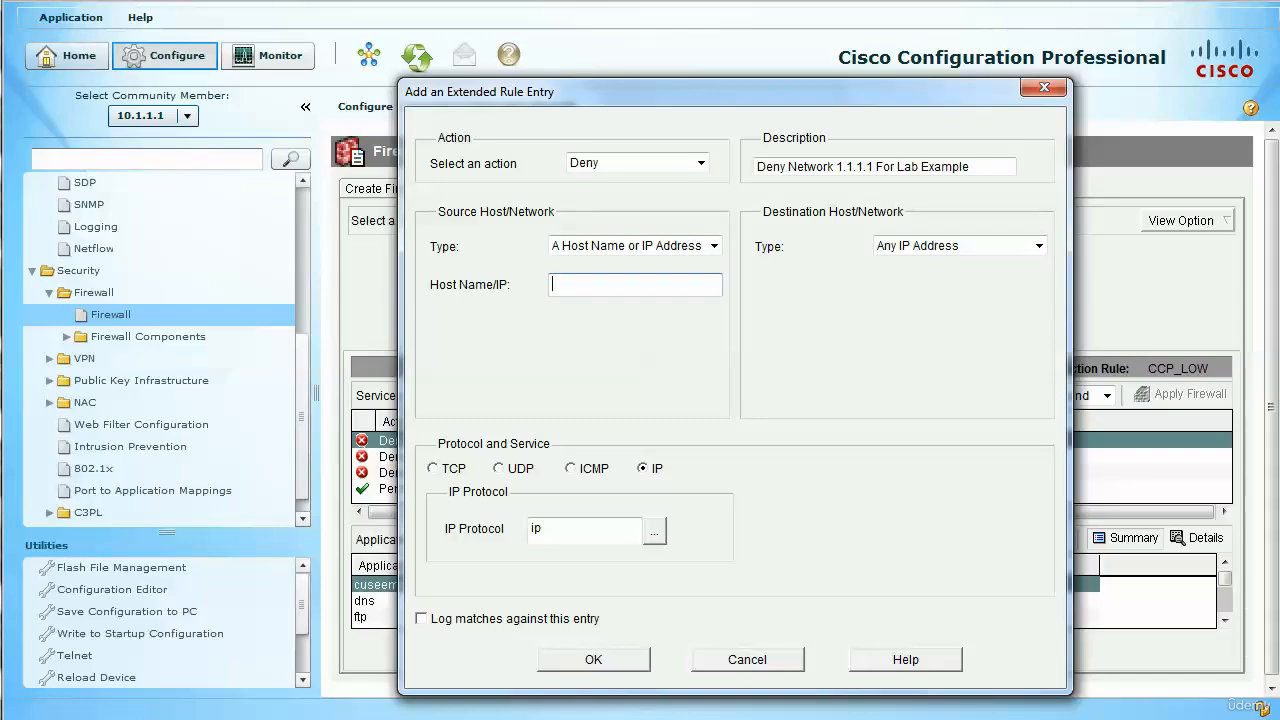
left_click(713, 246)
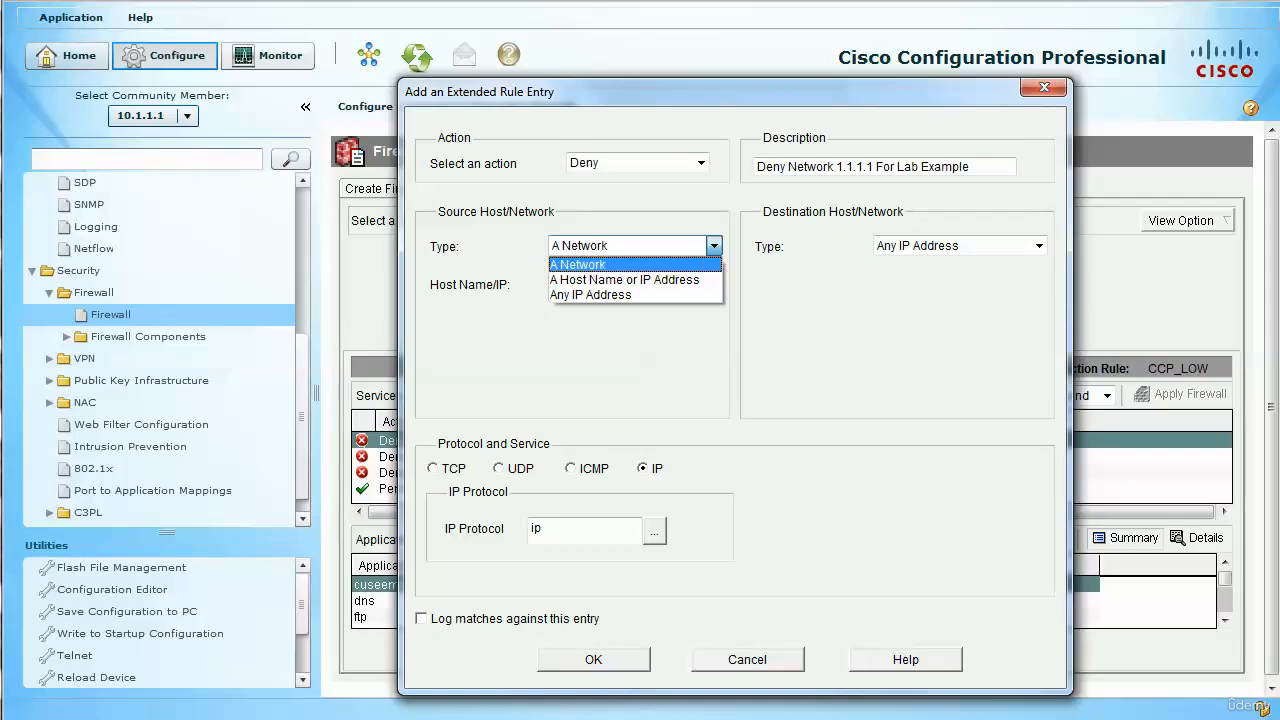
left_click(629, 280)
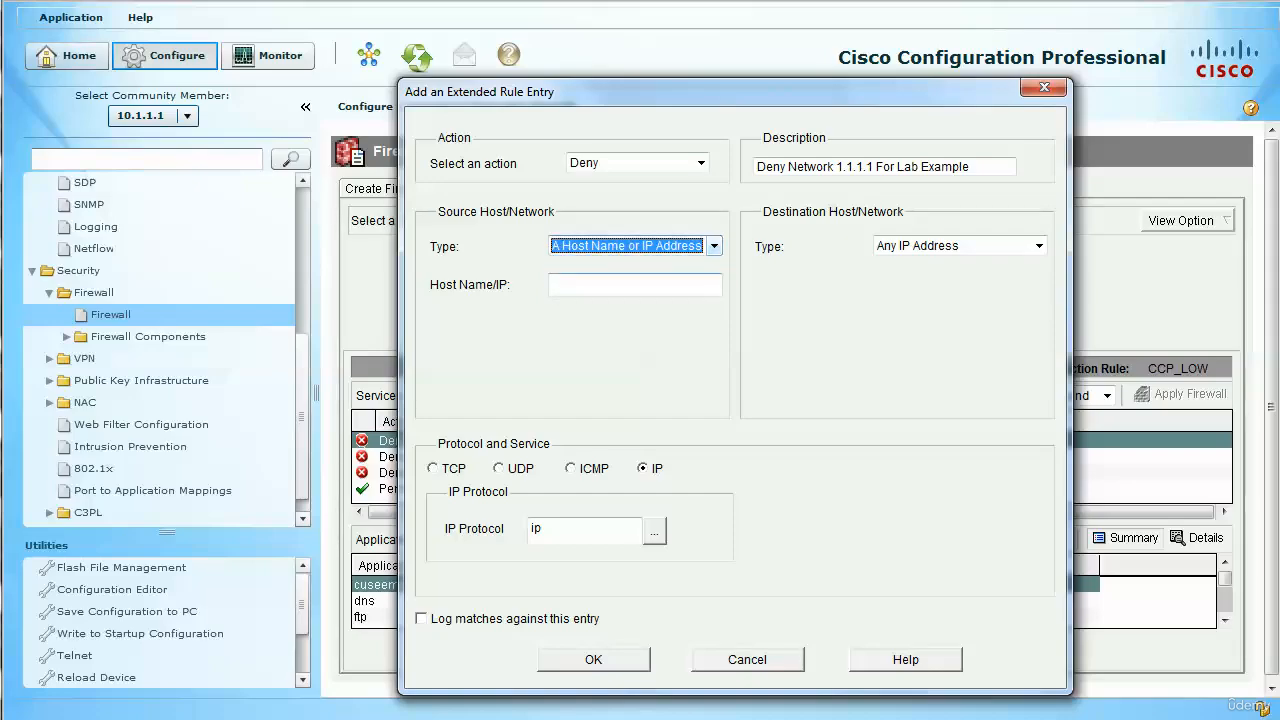
left_click(635, 285)
type("1.1.1.1")
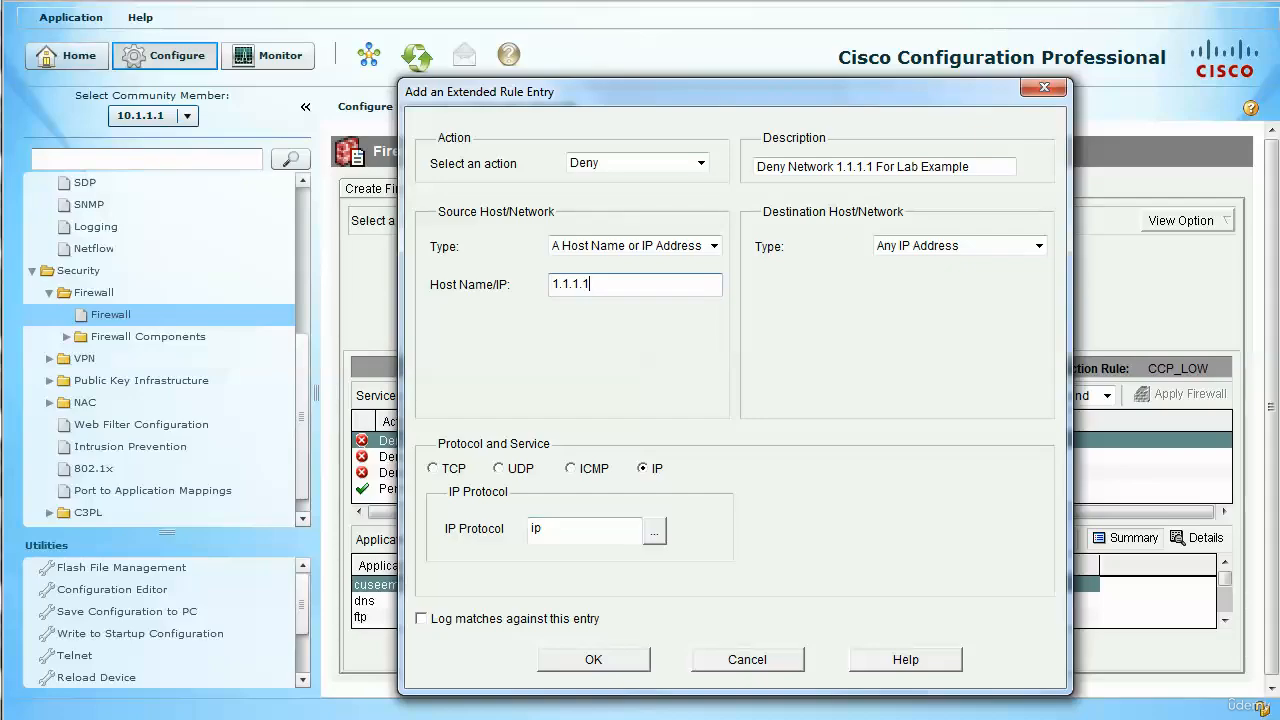
left_click(421, 619)
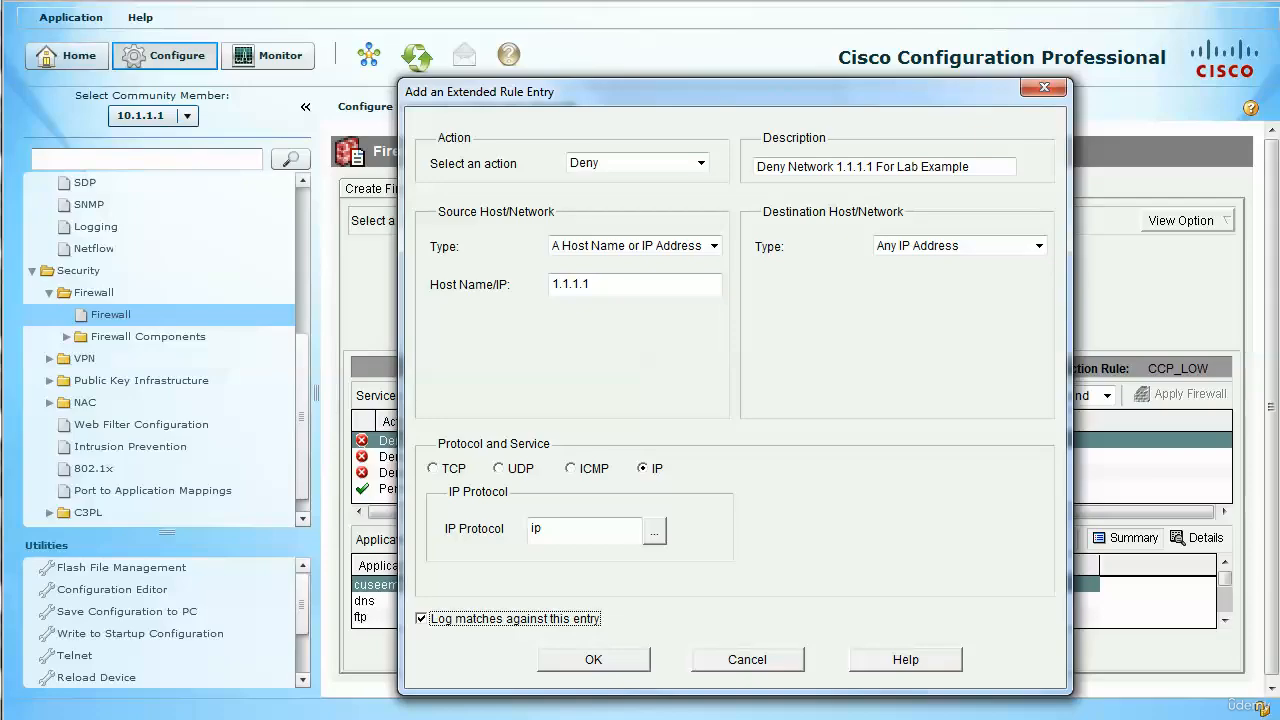
left_click(594, 660)
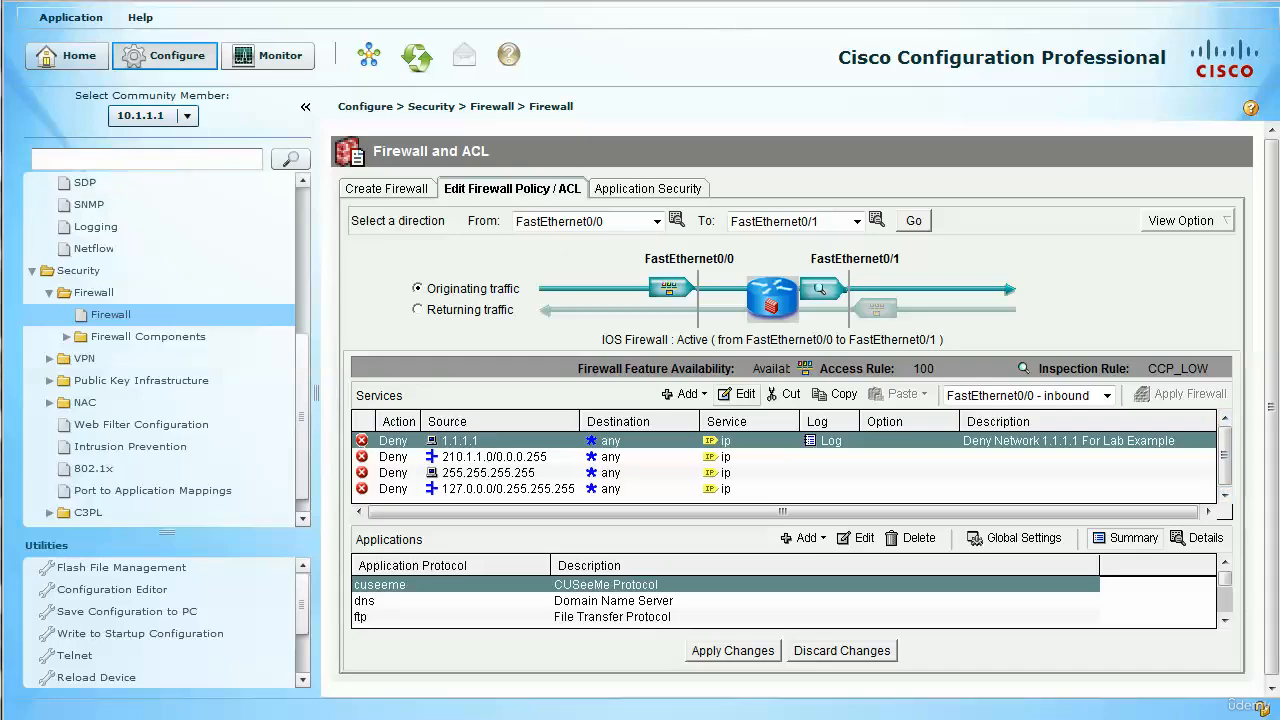
- Open the 127.0.0.0 deny rule for editing, inspect its action options, and close the entry without saving
left_click(495, 457)
left_click(495, 473)
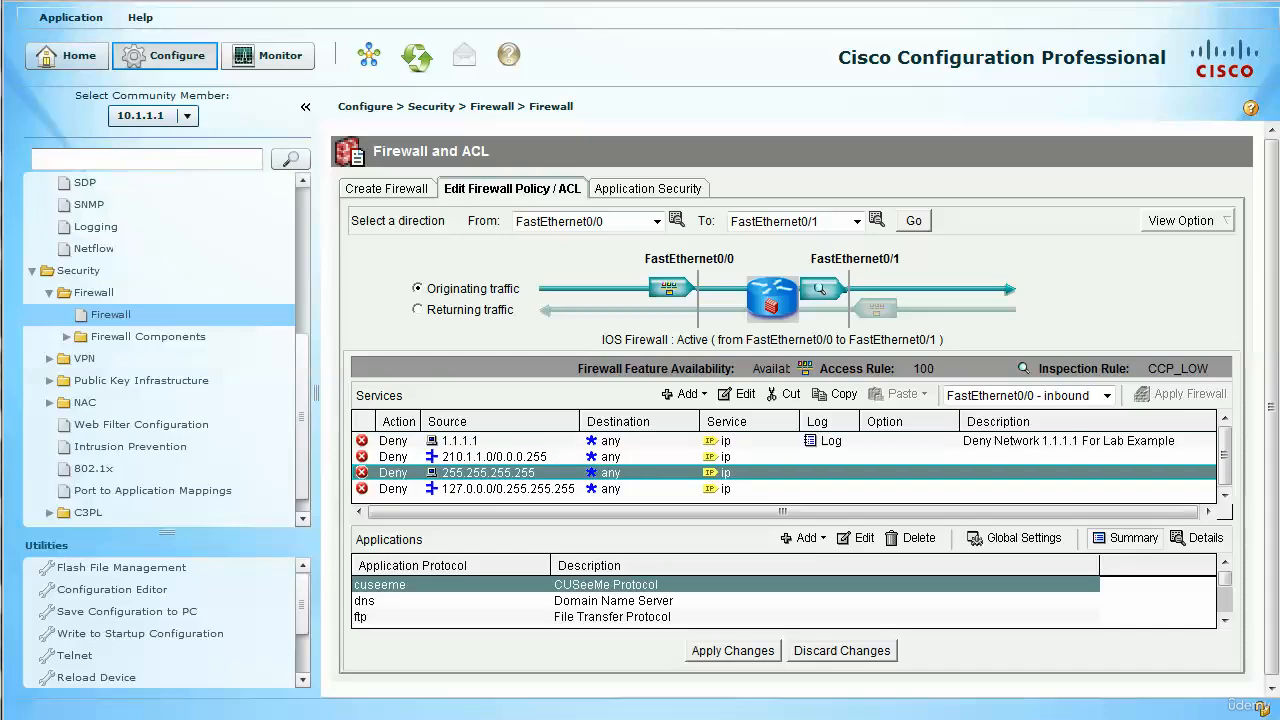
left_click(495, 489)
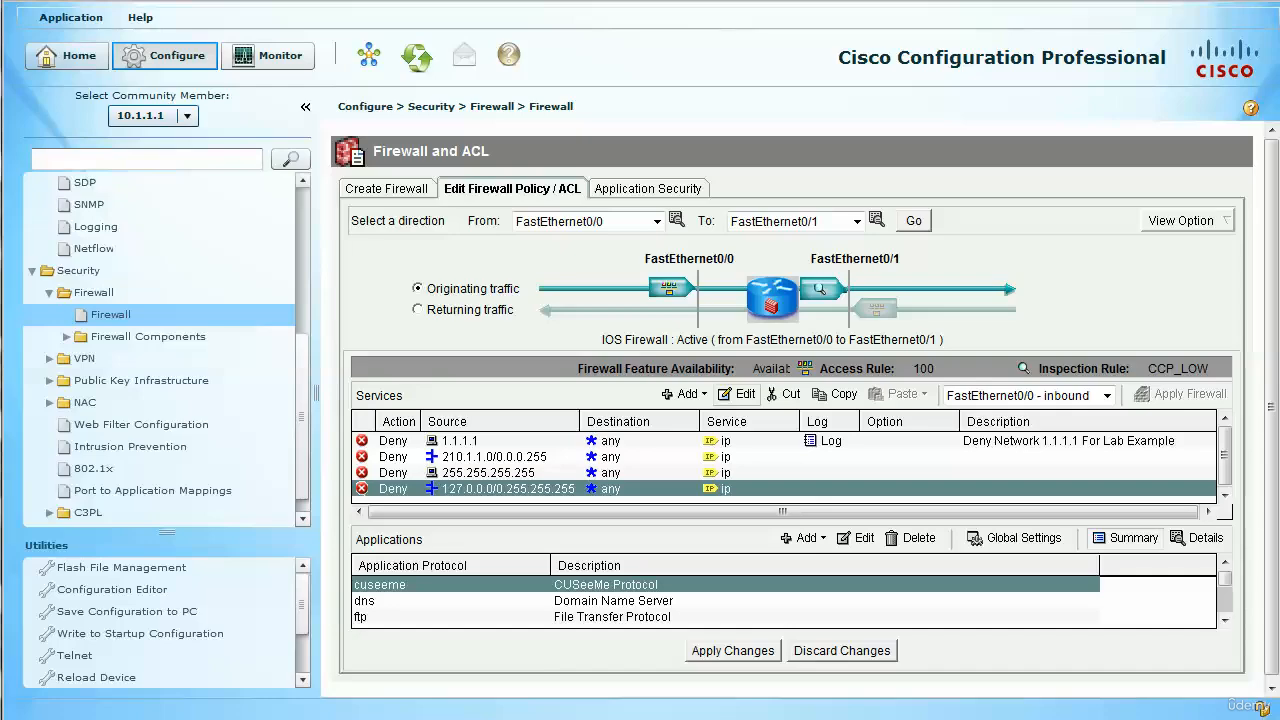
left_click(739, 394)
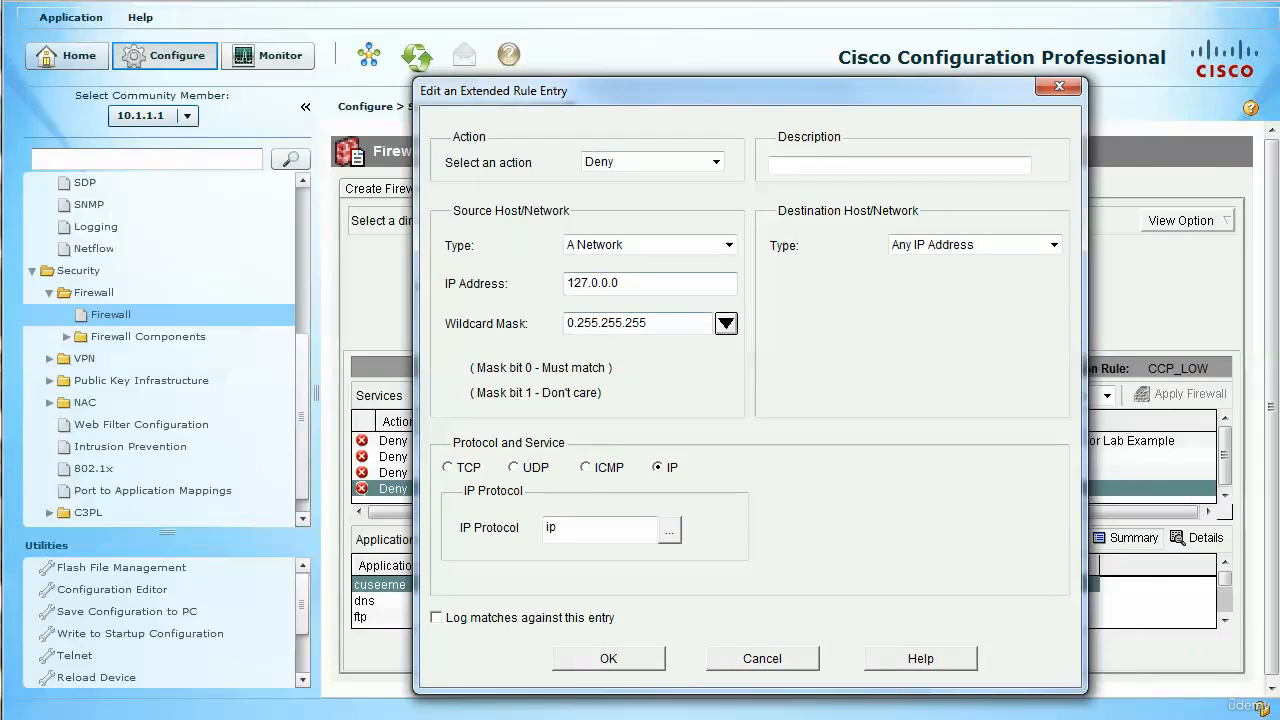
left_click(716, 162)
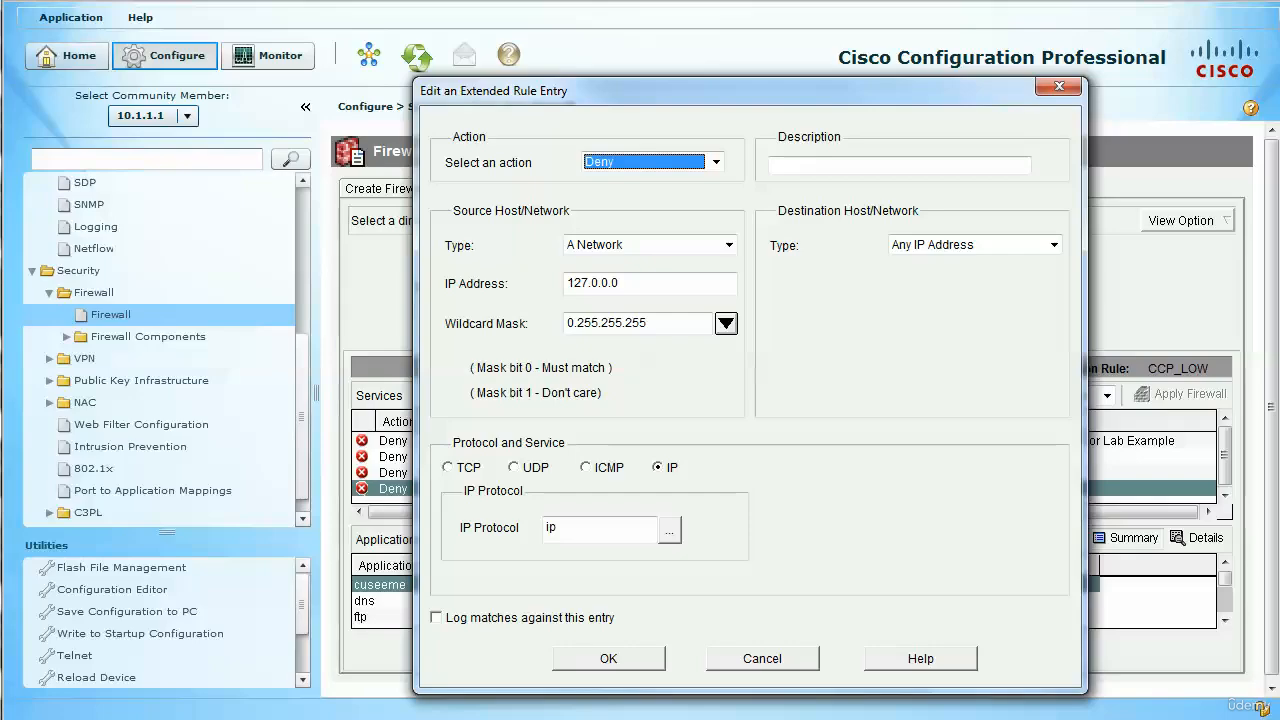
left_click(1059, 86)
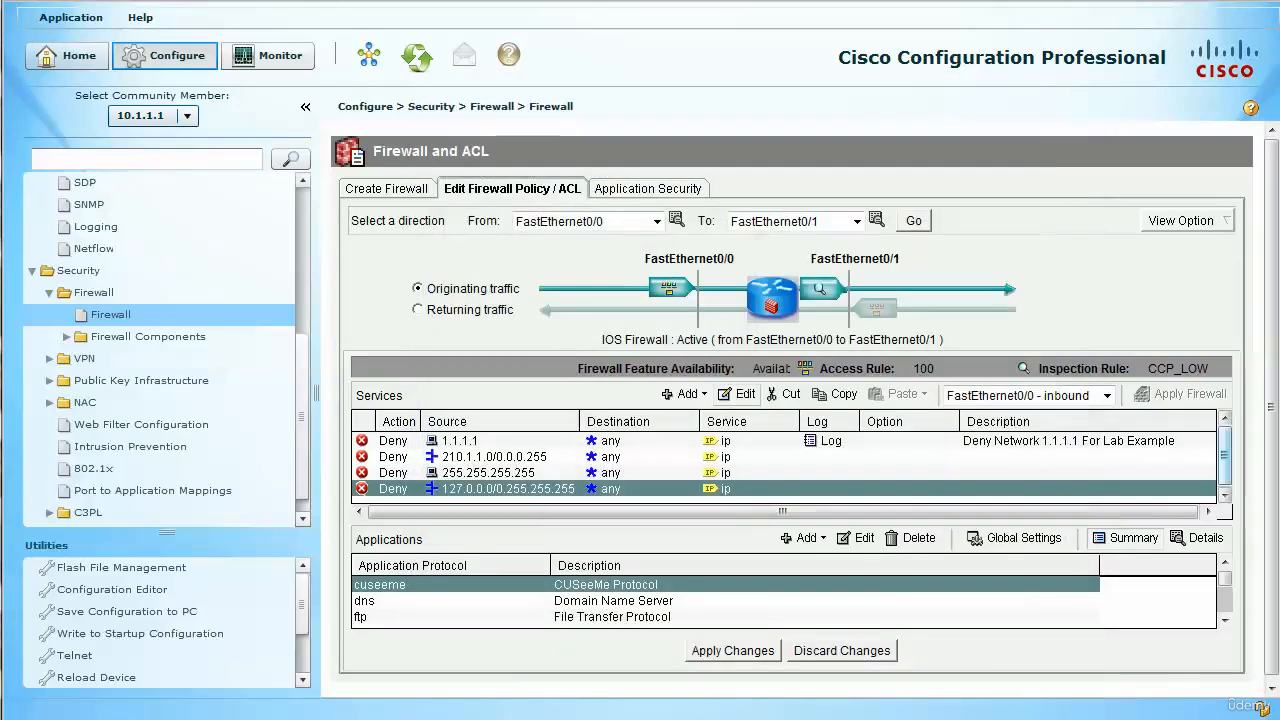